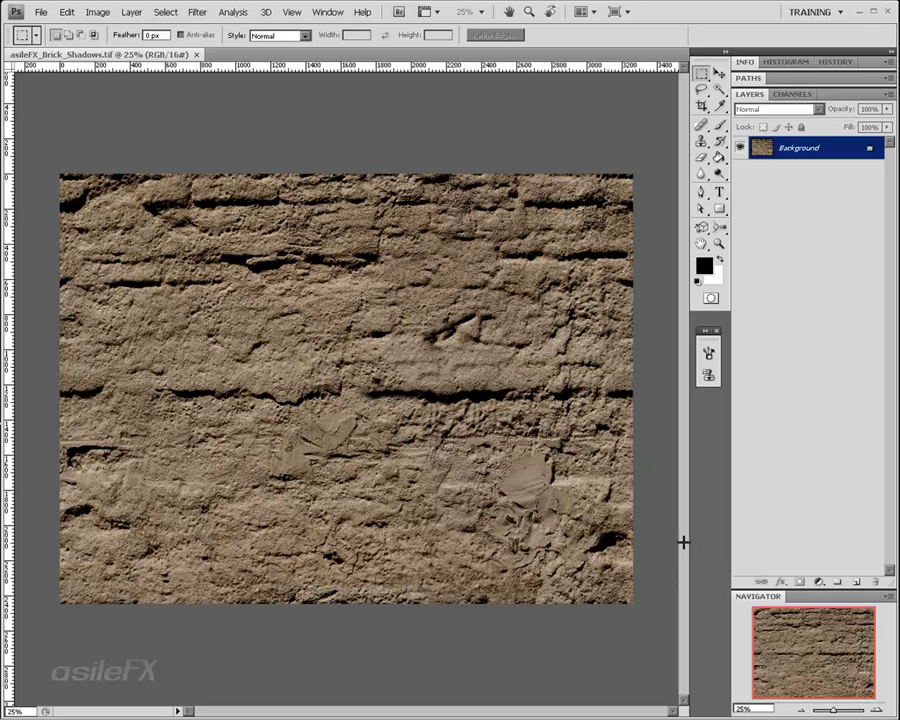
pyautogui.click(878, 708)
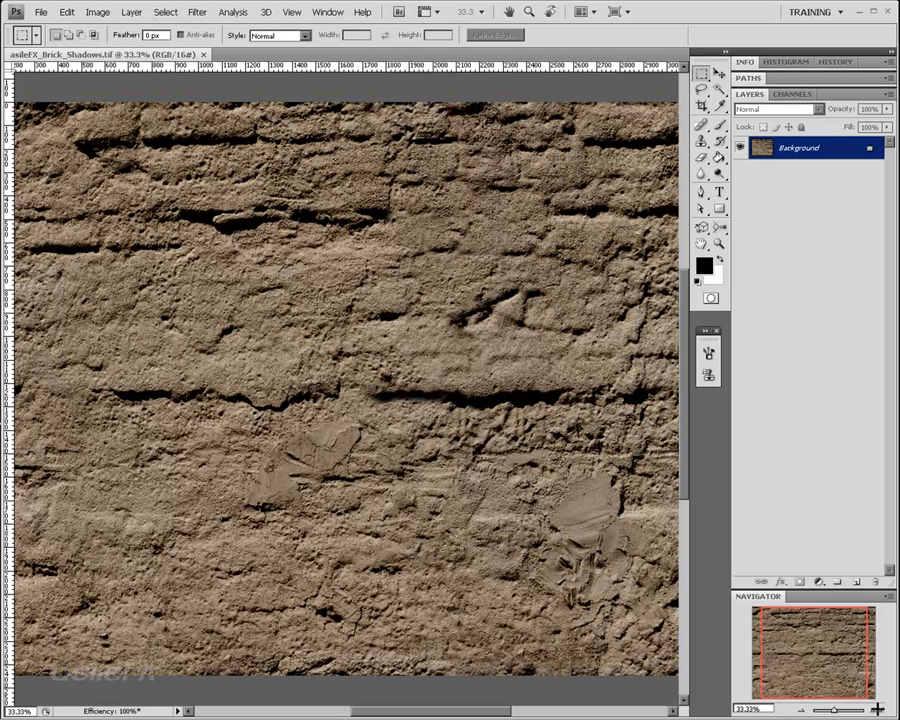
pyautogui.moveTo(826, 639); pyautogui.dragTo(831, 685)
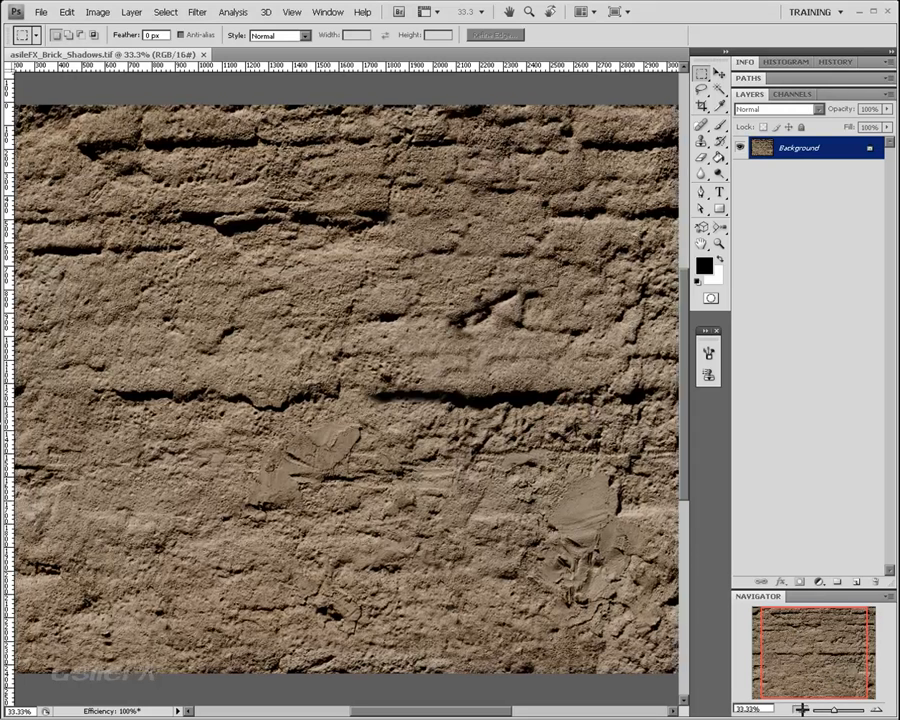
pyautogui.click(802, 708)
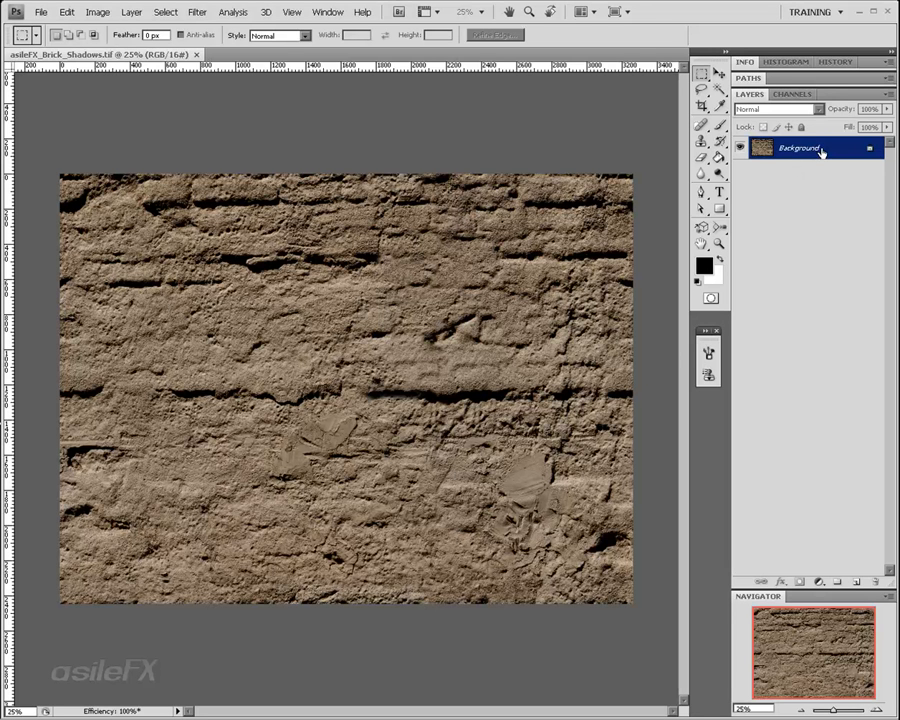
# Step: Duplicate the Background layer and set the copy's blending mode to Lighten
pyautogui.moveTo(826, 153); pyautogui.dragTo(858, 582)
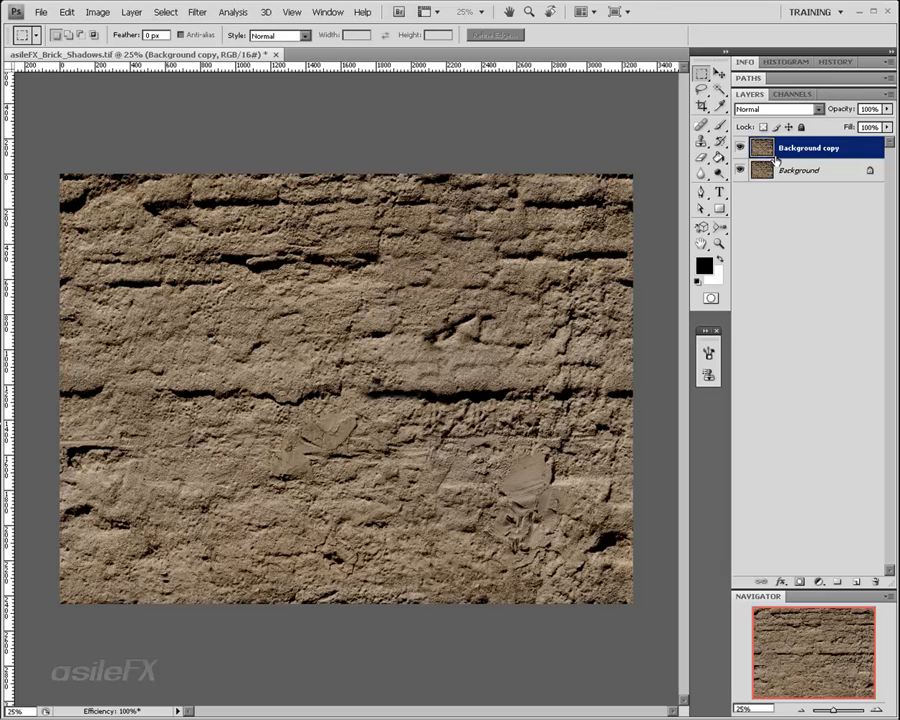
pyautogui.click(804, 110)
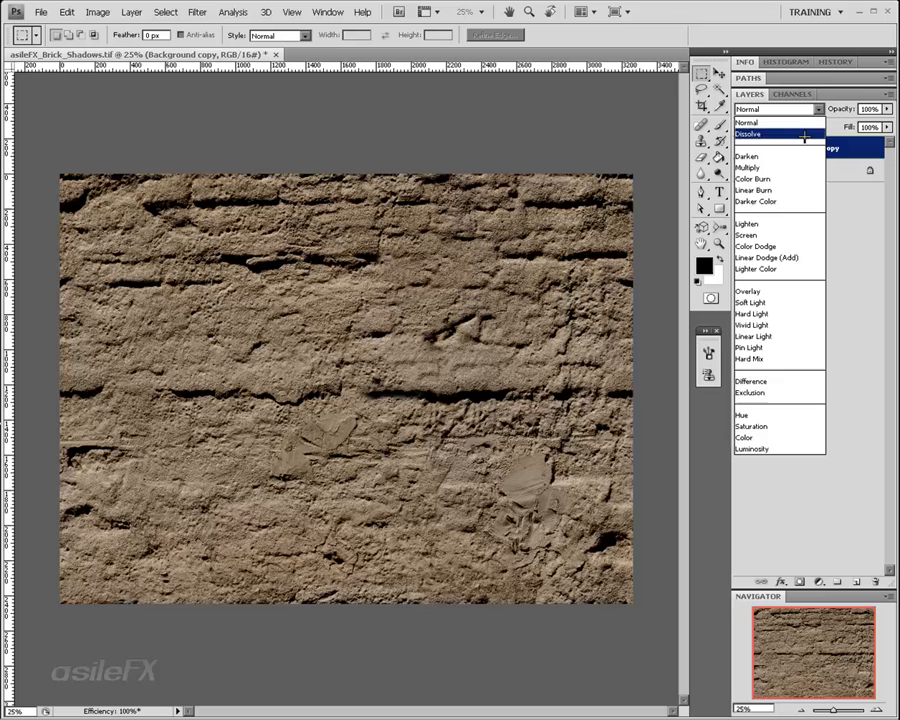
pyautogui.click(780, 222)
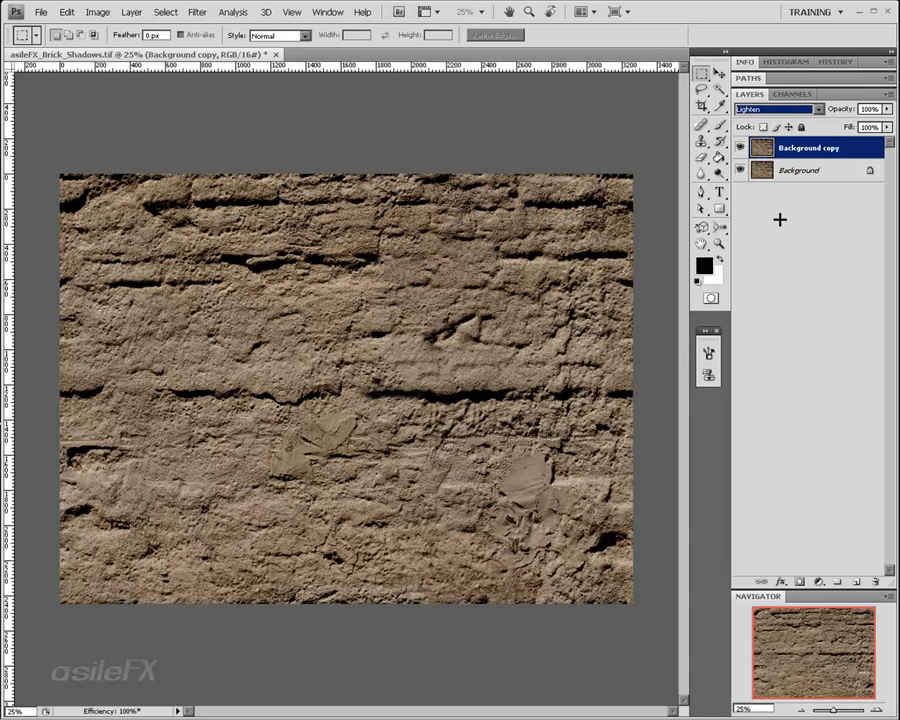
# Step: Open the Offset filter on the Background copy with about +1495 pixels horizontal and +978 vertical, and compare the preview with the original
pyautogui.click(876, 709)
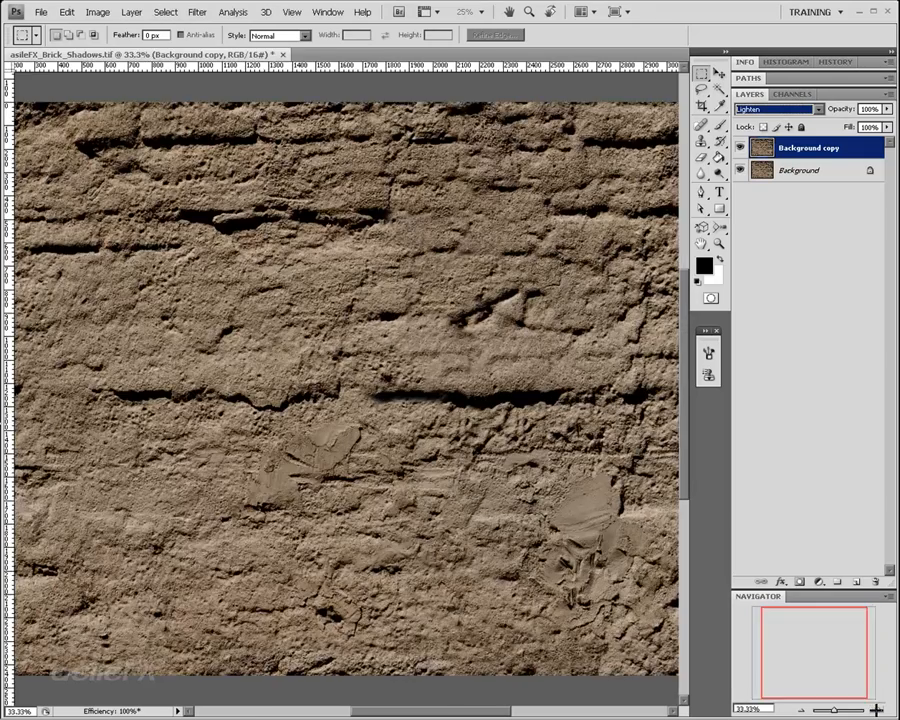
pyautogui.click(876, 709)
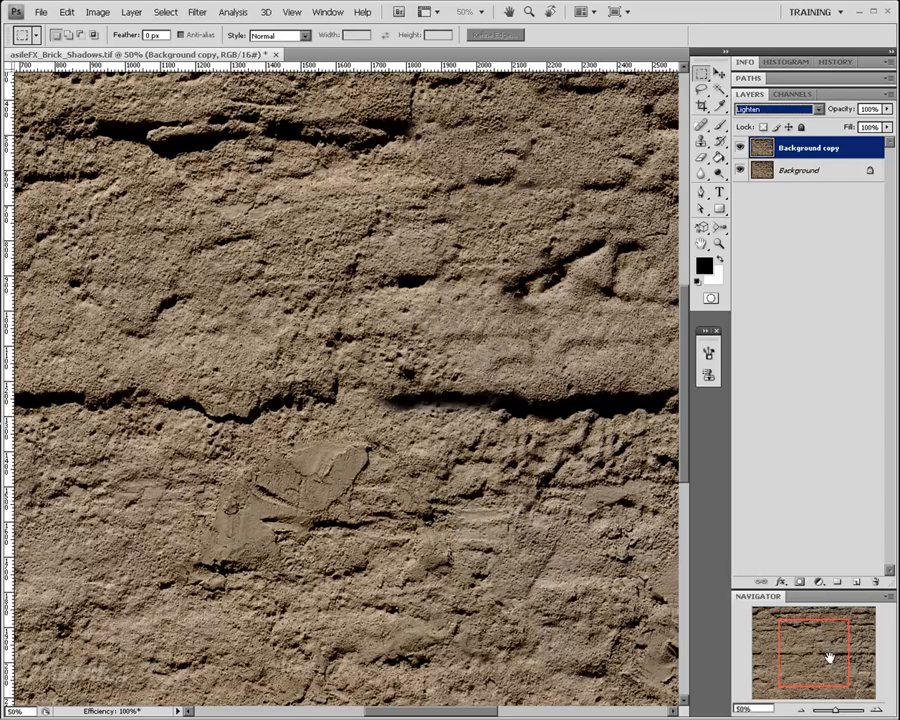
pyautogui.click(803, 708)
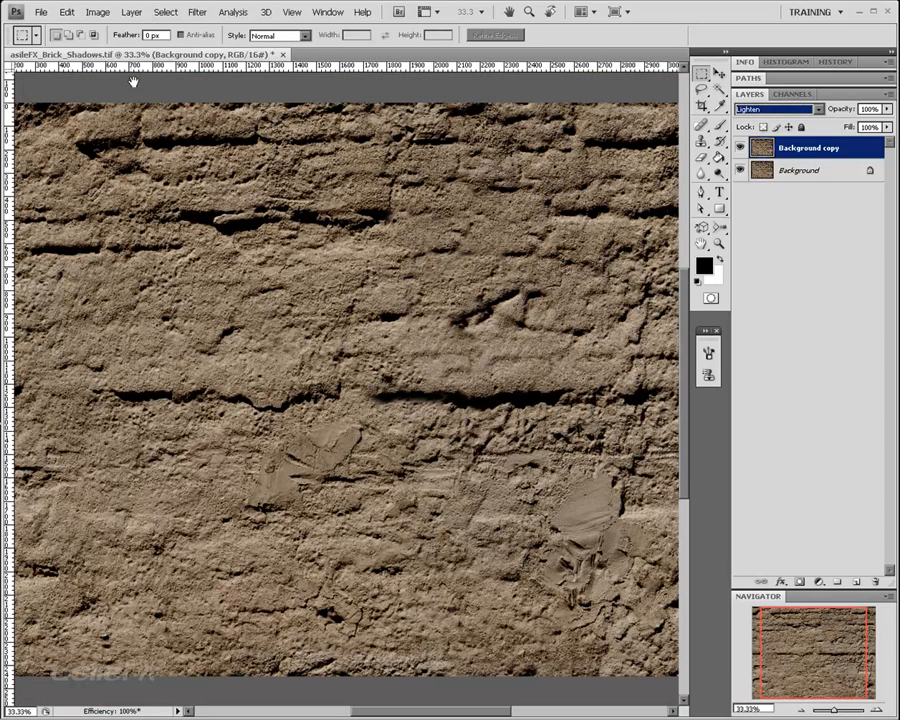
pyautogui.click(190, 14)
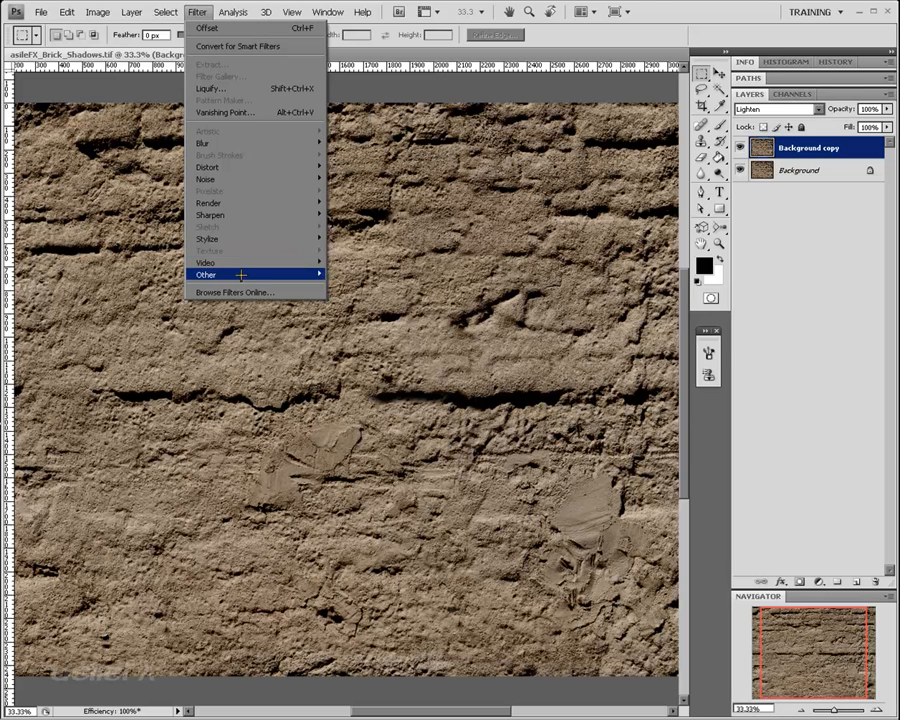
pyautogui.moveTo(240, 274)
pyautogui.click(350, 333)
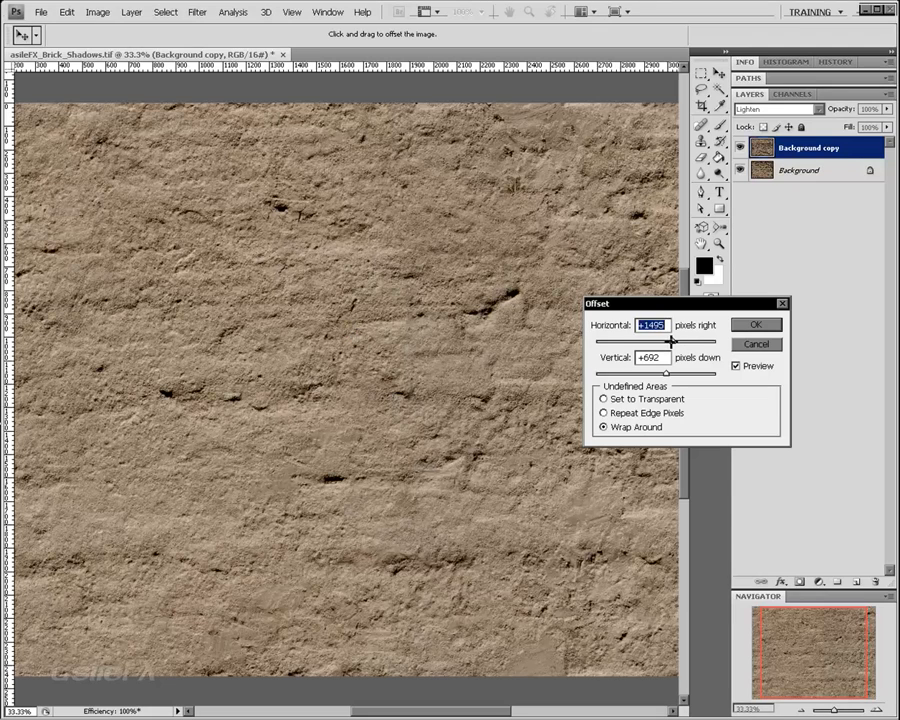
pyautogui.moveTo(689, 341); pyautogui.dragTo(670, 373)
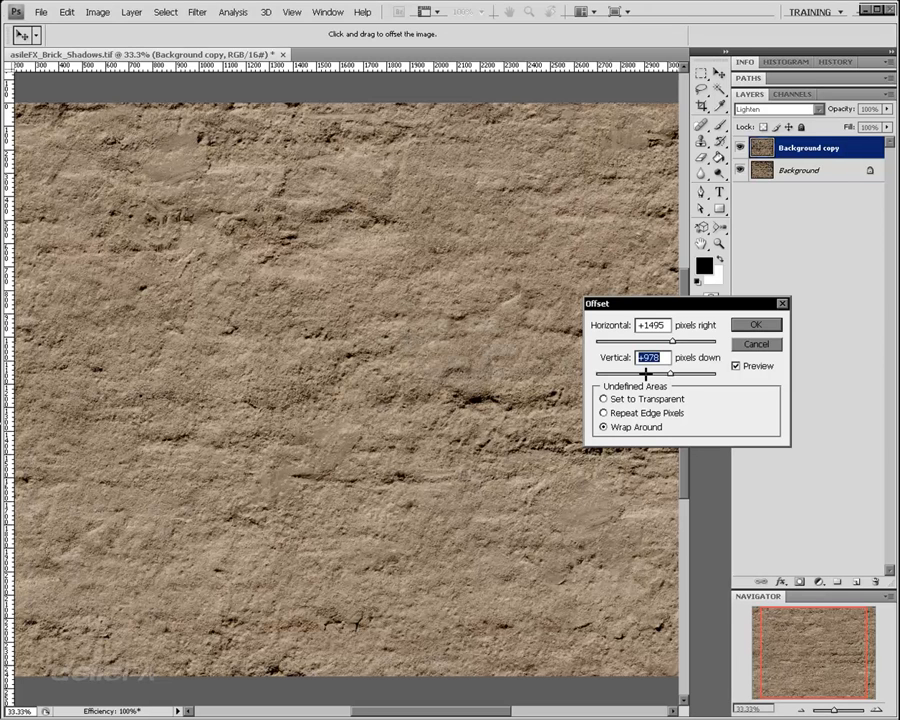
pyautogui.click(737, 366)
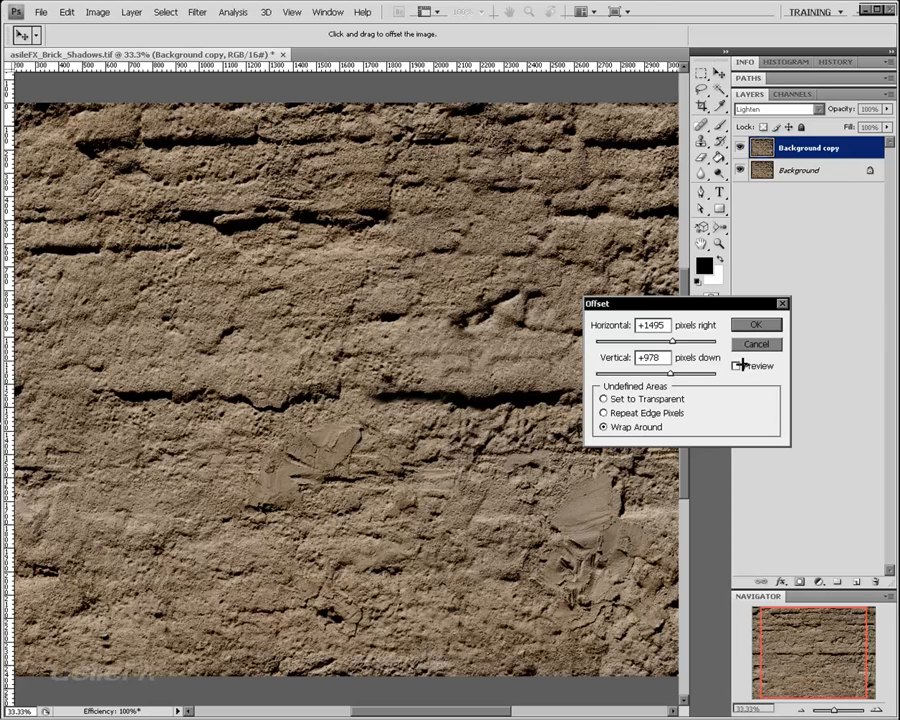
pyautogui.click(739, 366)
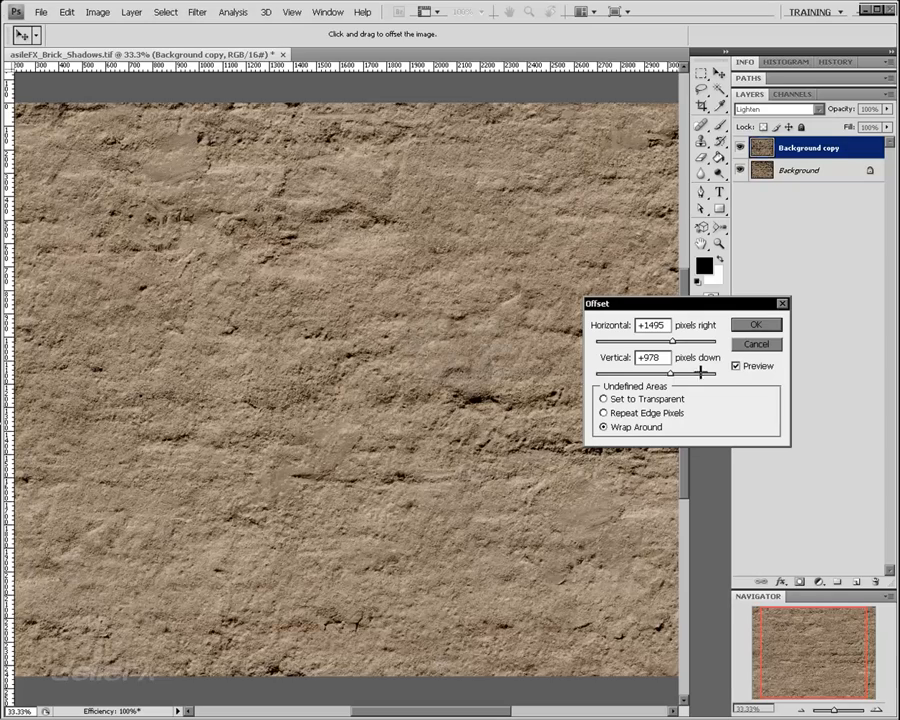
# Step: Try other offsets up to about +668 pixels horizontal and +1885 vertical, and compare the preview with the original
pyautogui.moveTo(670, 373); pyautogui.dragTo(683, 341)
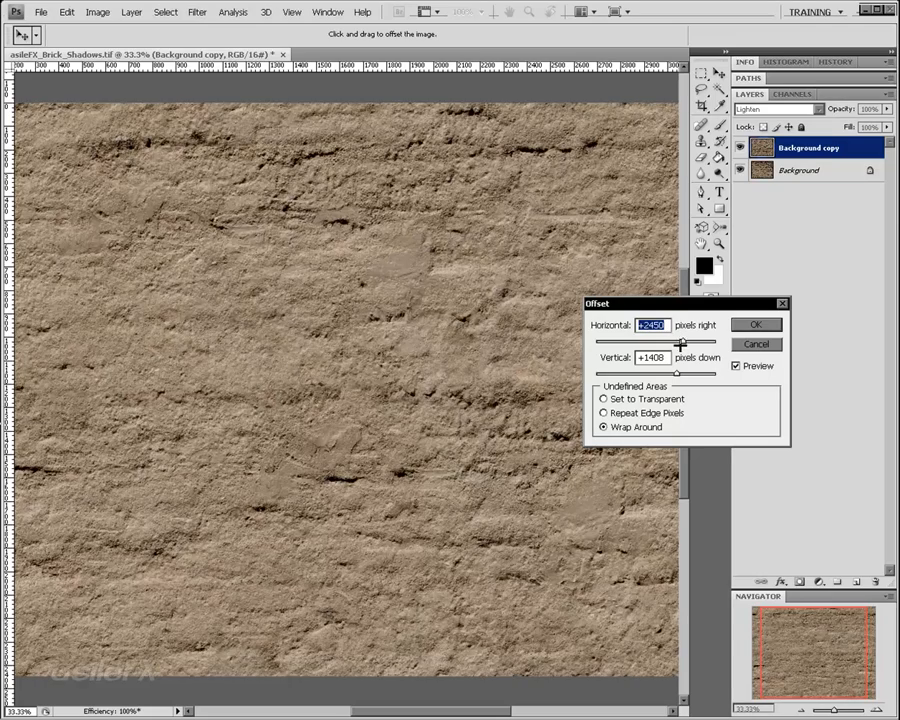
pyautogui.moveTo(683, 341); pyautogui.dragTo(701, 372)
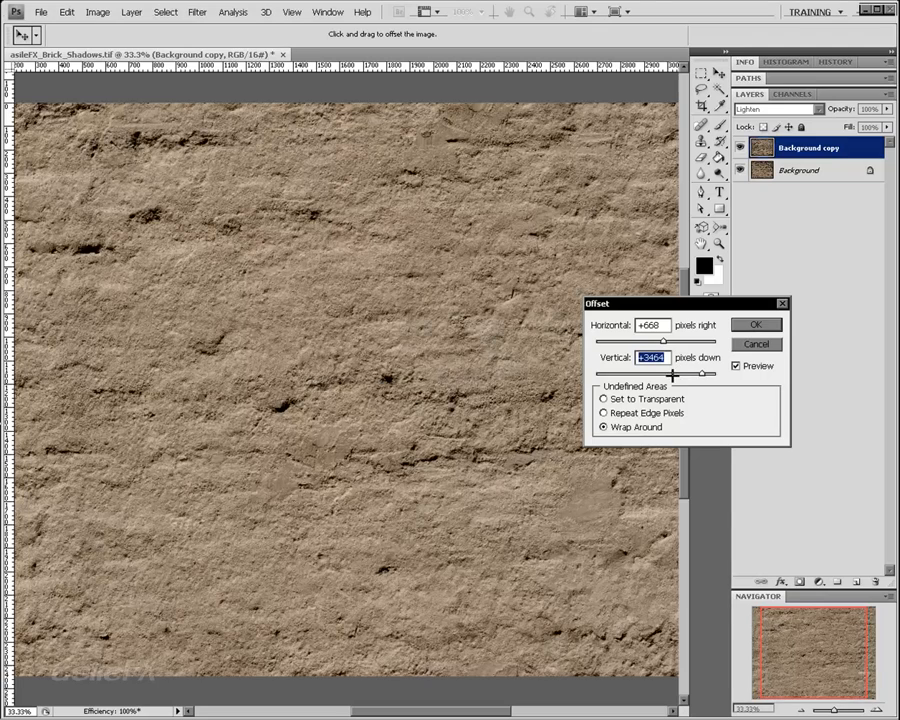
pyautogui.click(672, 373)
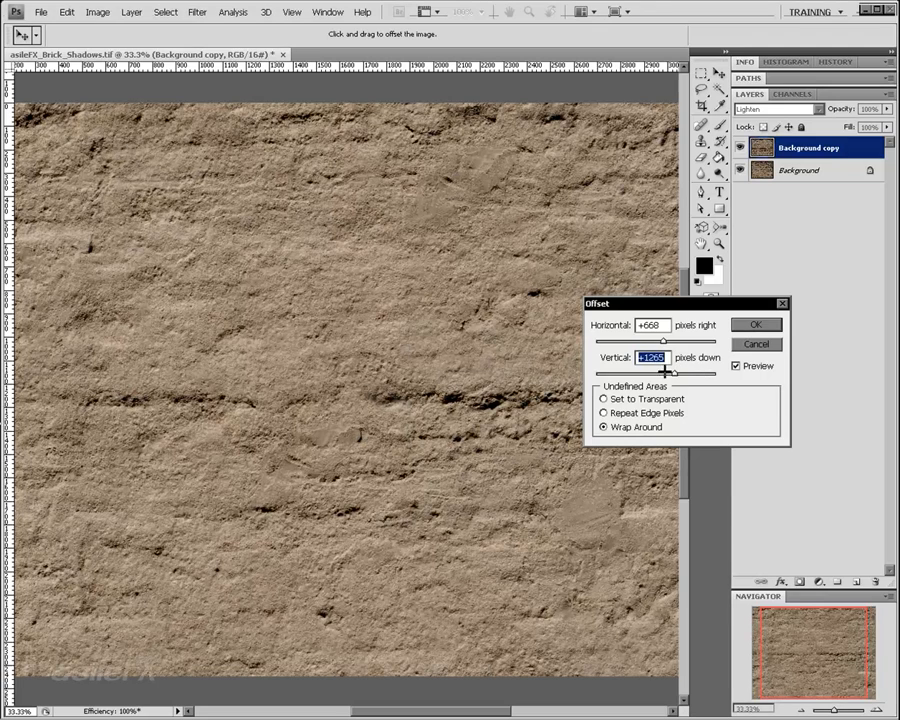
pyautogui.moveTo(665, 372); pyautogui.dragTo(684, 371)
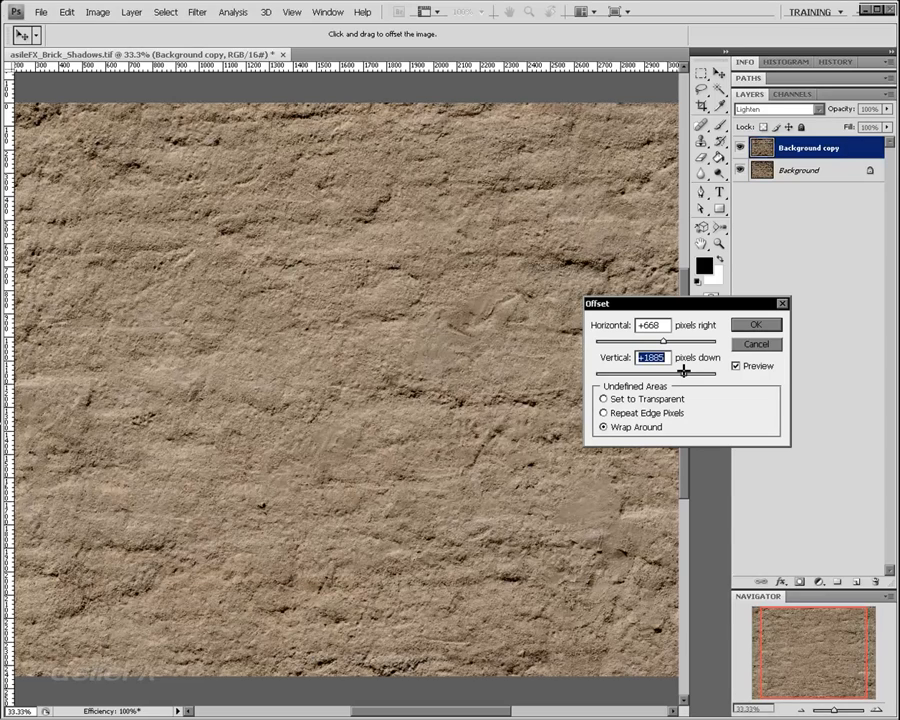
pyautogui.click(762, 367)
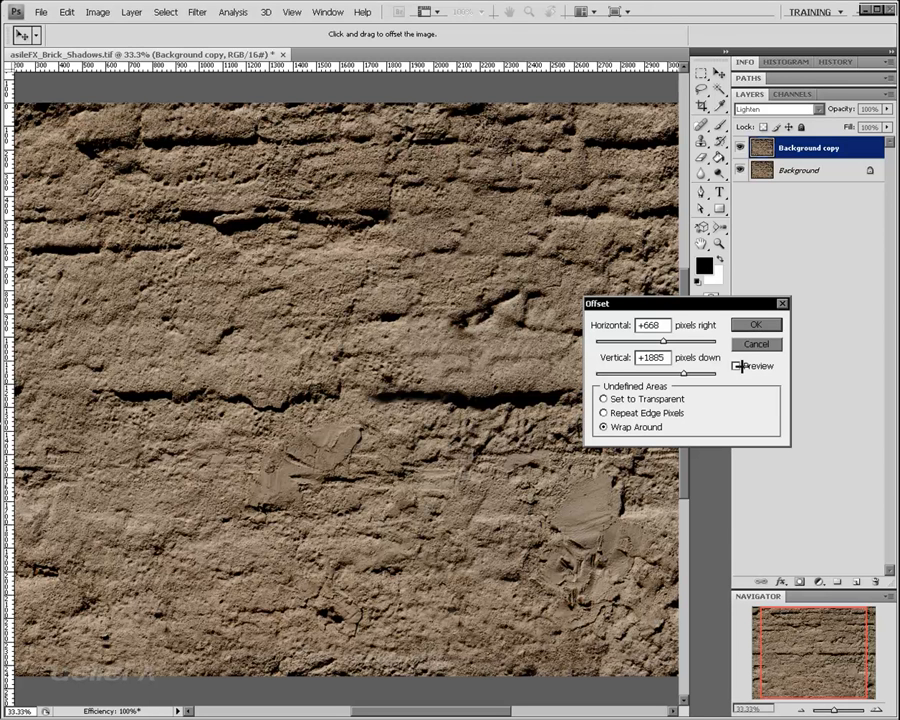
pyautogui.click(739, 366)
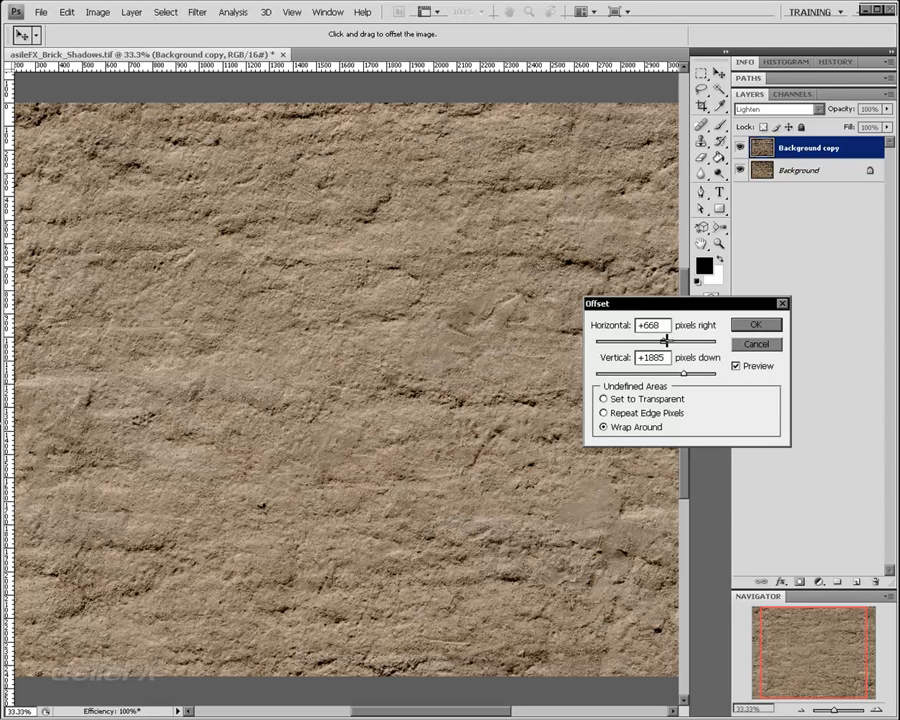
# Step: Set the offset to about +1686 pixels horizontal and +1551 vertical and apply it to the Background copy
pyautogui.moveTo(665, 341); pyautogui.dragTo(675, 341)
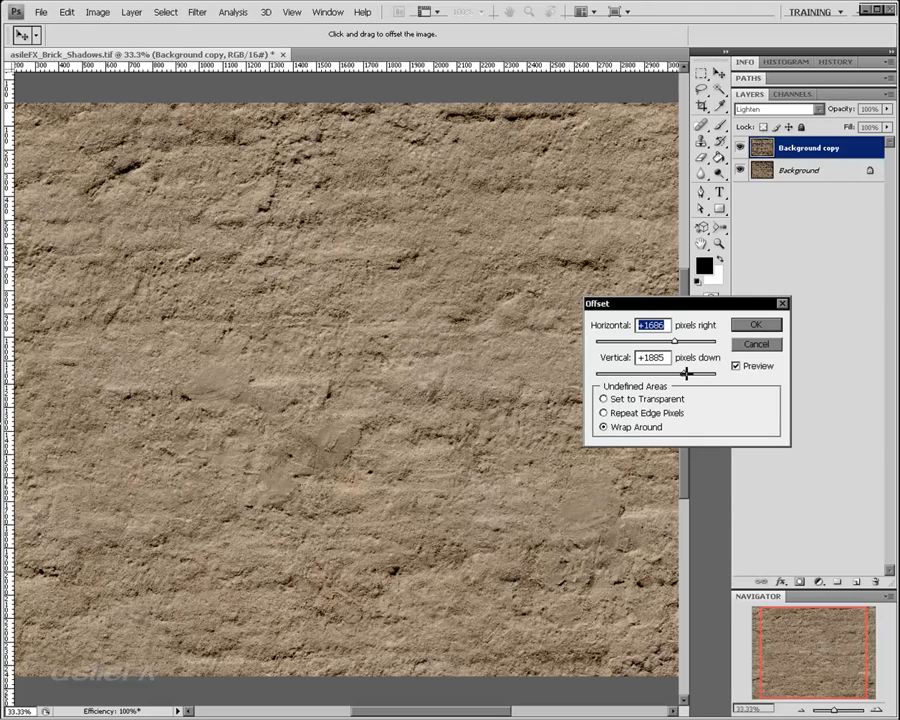
pyautogui.moveTo(686, 373); pyautogui.dragTo(690, 373)
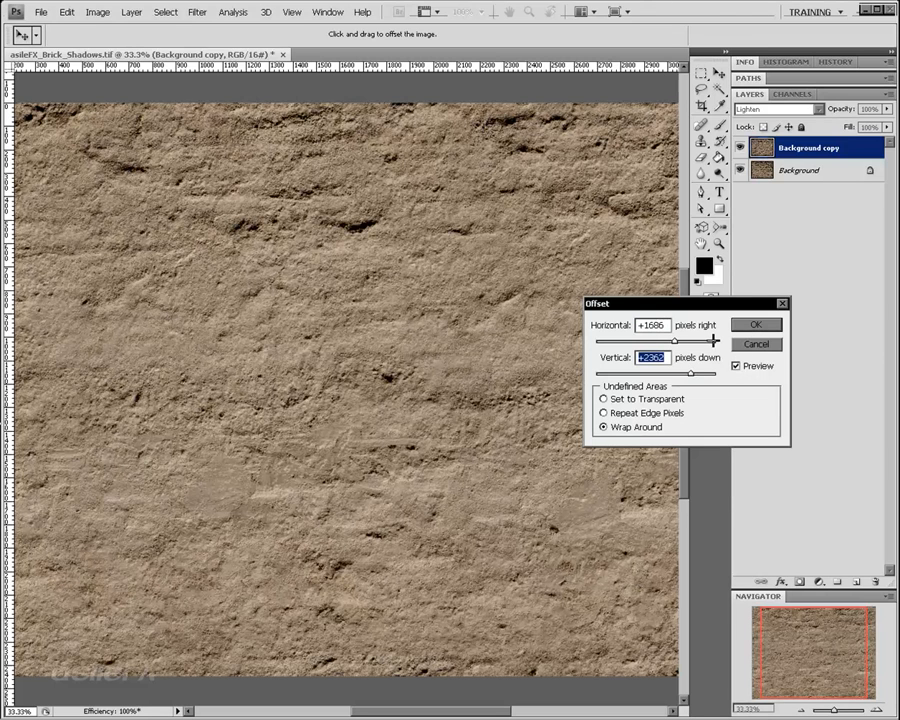
pyautogui.moveTo(690, 373)
pyautogui.mouseDown()
pyautogui.moveTo(700, 373)
pyautogui.moveTo(665, 374)
pyautogui.moveTo(679, 376)
pyautogui.mouseUp()
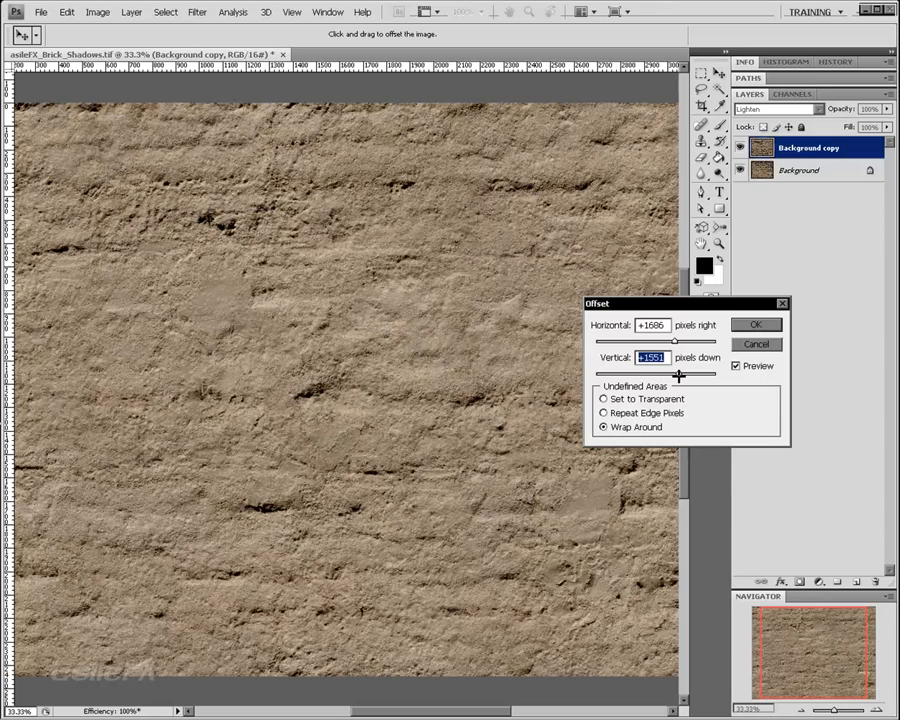
pyautogui.click(743, 322)
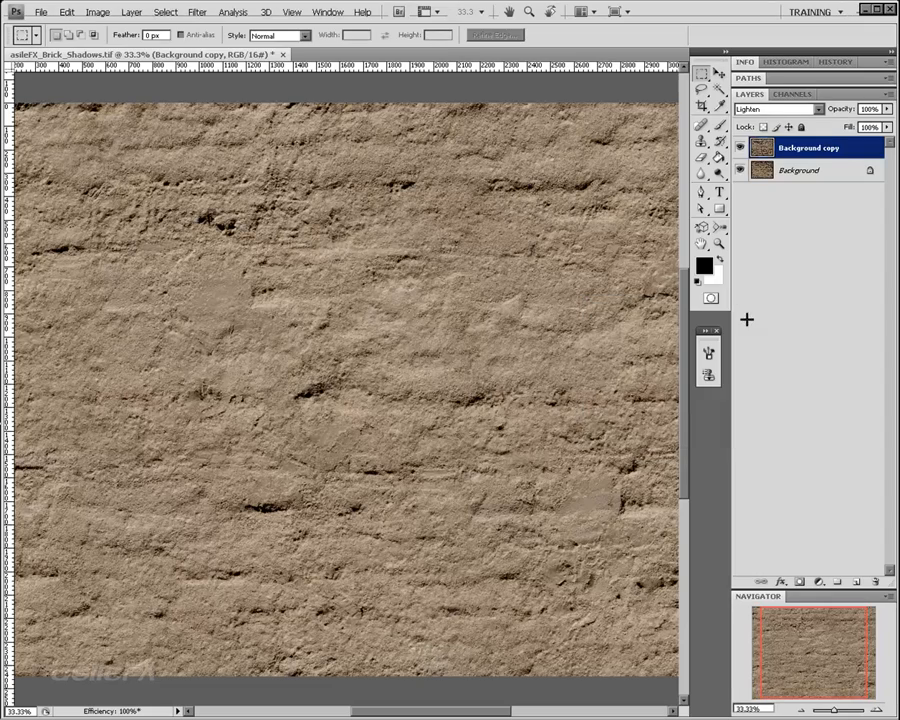
# Step: Compare the offset copy in Normal mode with the Background by toggling its visibility, and restore the Lighten blending mode
pyautogui.click(784, 110)
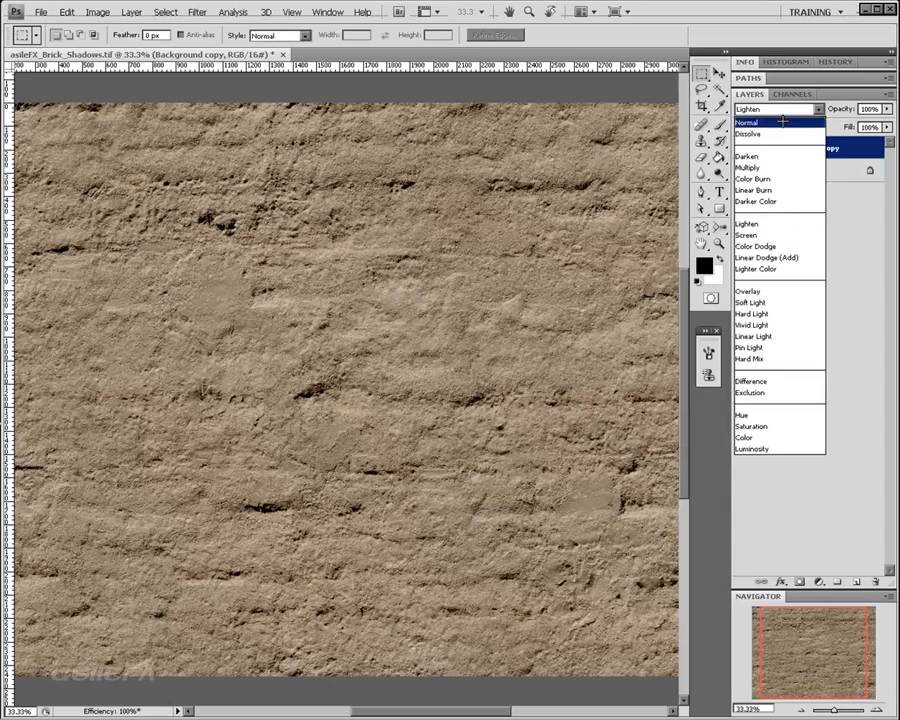
pyautogui.click(785, 121)
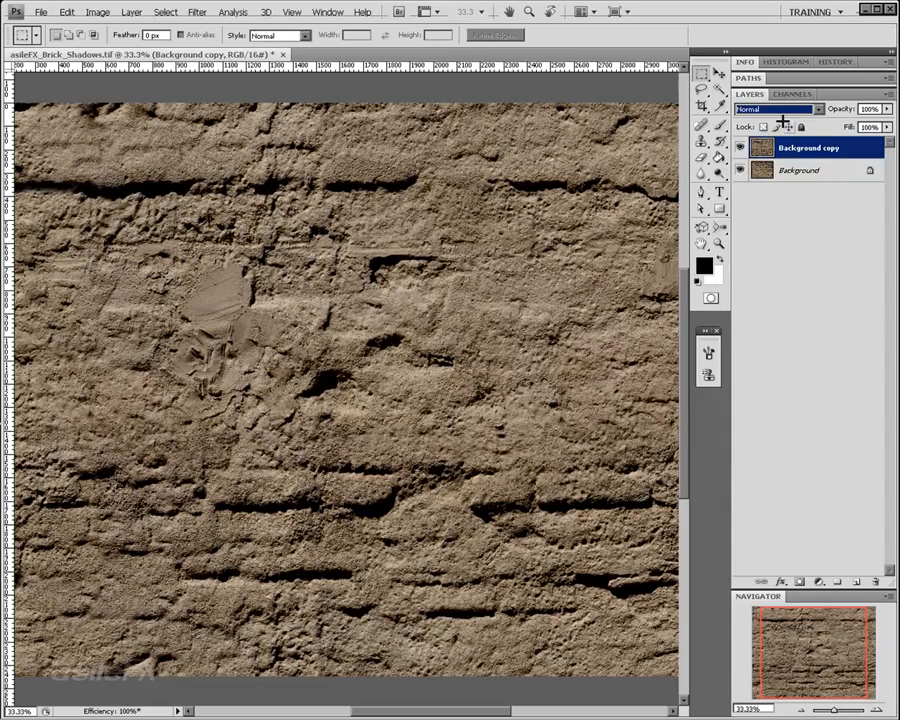
pyautogui.click(740, 148)
pyautogui.click(740, 148)
pyautogui.click(740, 148)
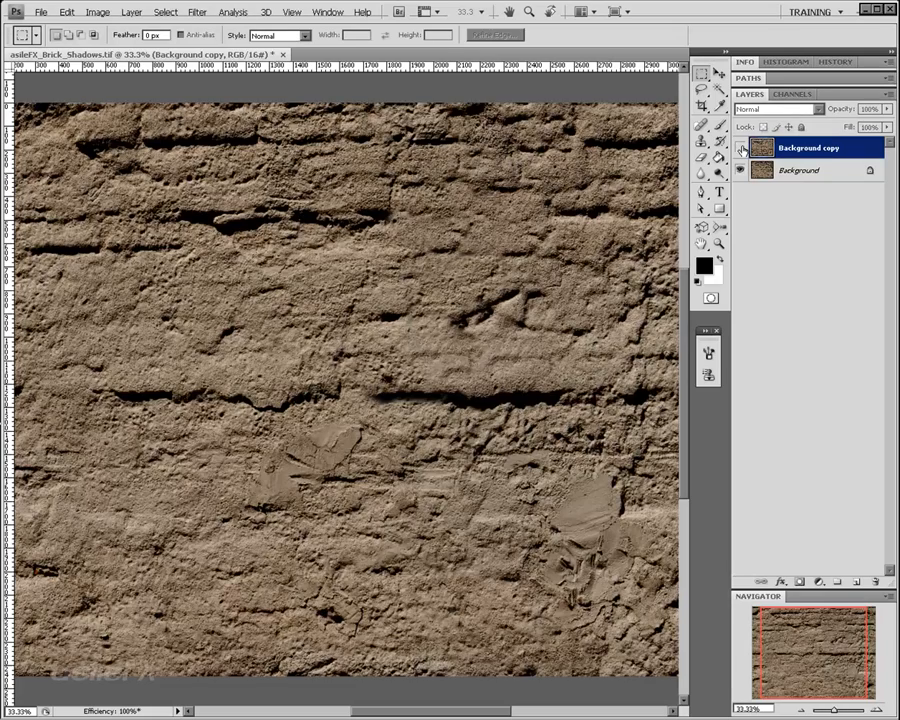
pyautogui.click(740, 148)
pyautogui.click(778, 108)
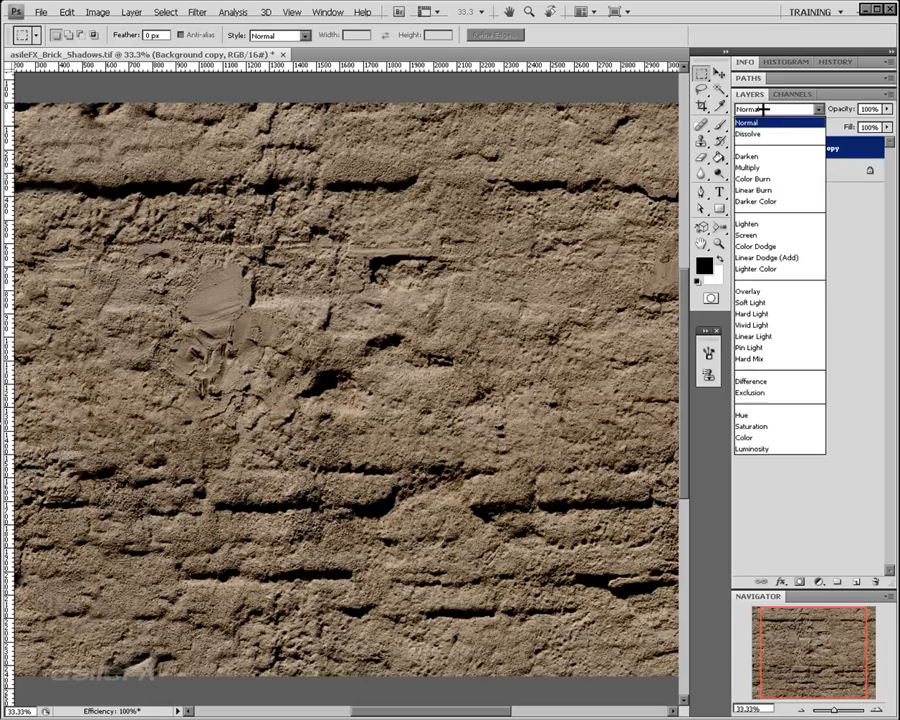
pyautogui.click(775, 223)
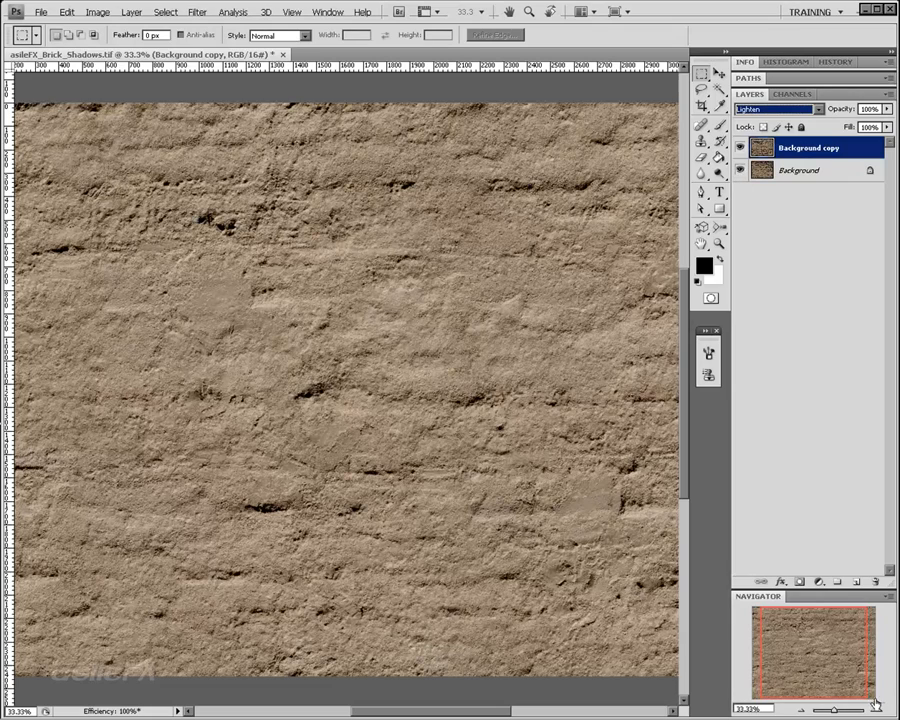
# Step: Try the Background copy's opacity at 0% and about 47%, and return it to 100%
pyautogui.moveTo(843, 648)
pyautogui.mouseDown()
pyautogui.moveTo(832, 644)
pyautogui.moveTo(857, 654)
pyautogui.moveTo(857, 643)
pyautogui.moveTo(848, 646)
pyautogui.mouseUp()
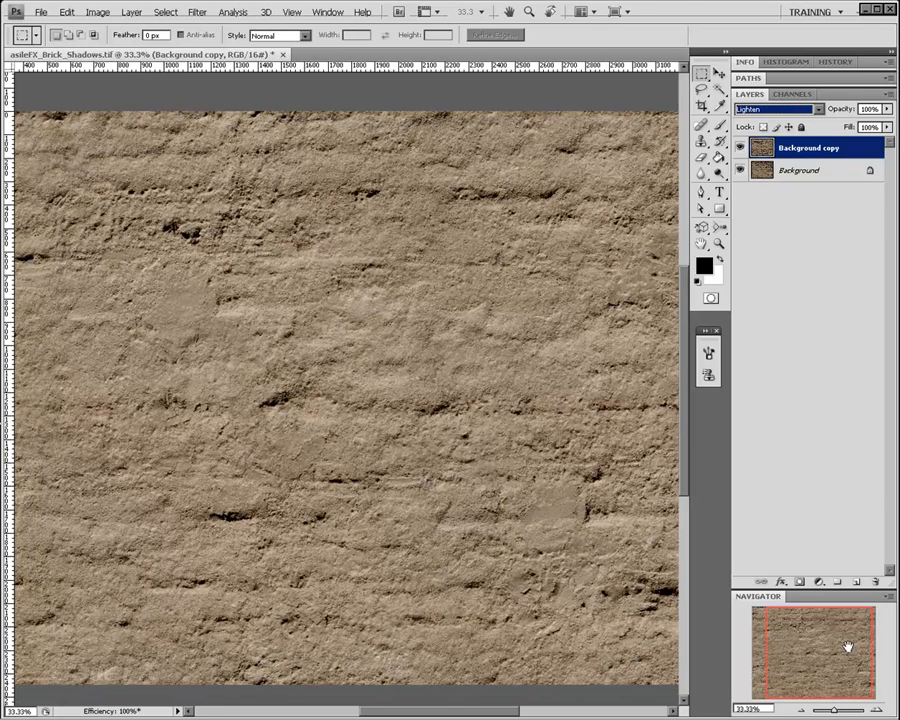
pyautogui.click(800, 711)
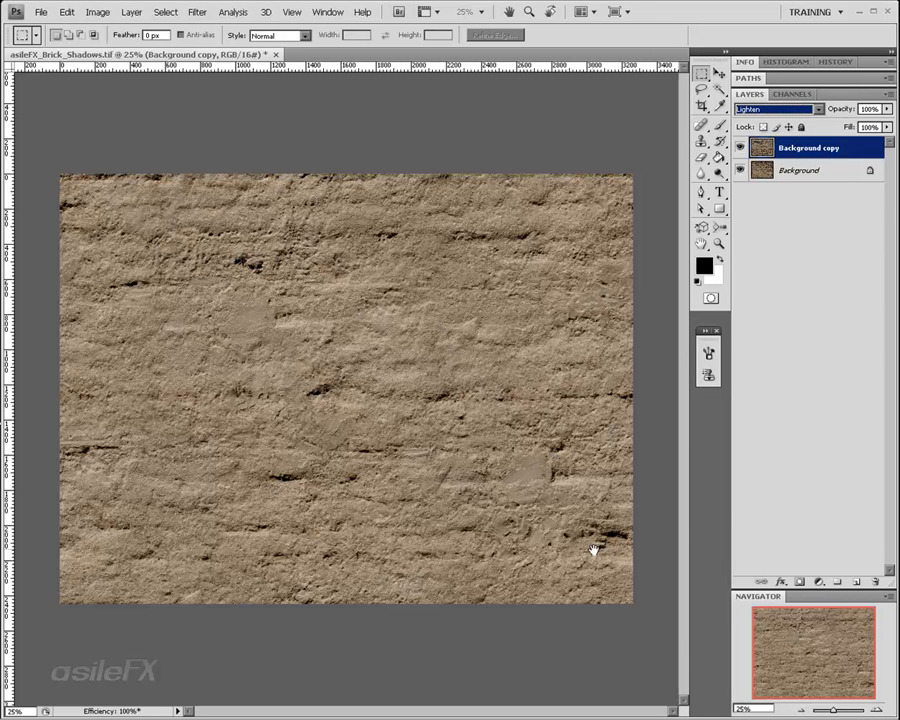
pyautogui.click(875, 708)
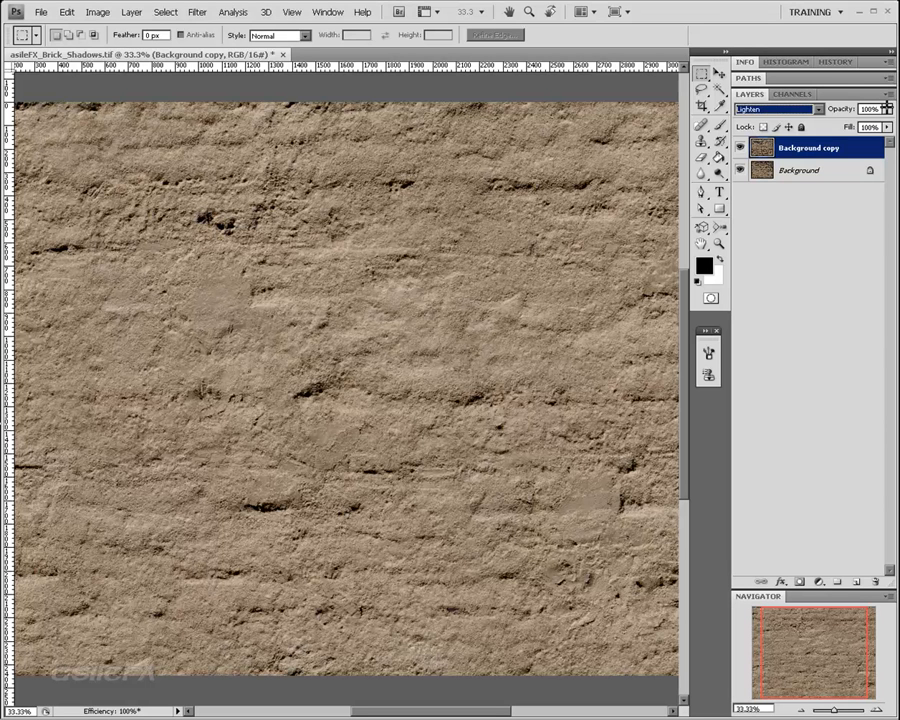
pyautogui.moveTo(886, 108); pyautogui.dragTo(768, 118)
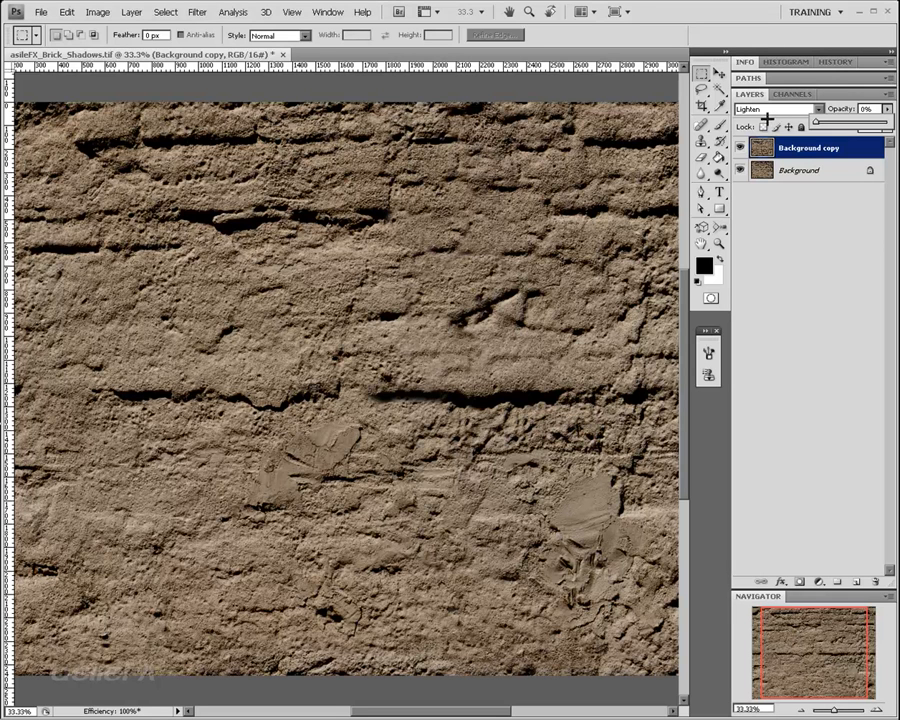
pyautogui.moveTo(833, 121); pyautogui.dragTo(849, 121)
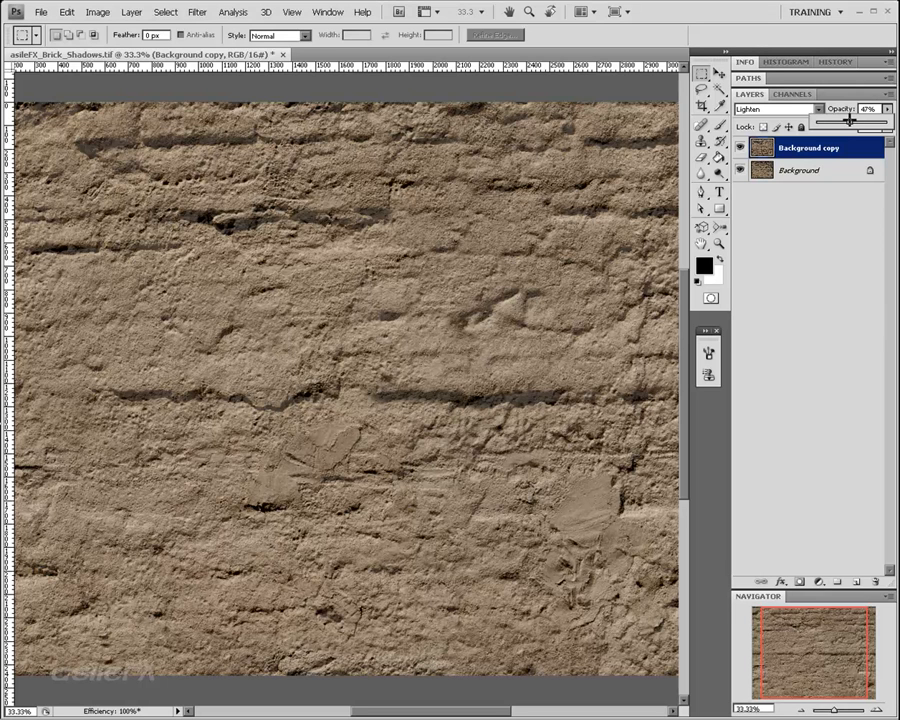
pyautogui.moveTo(849, 121); pyautogui.dragTo(887, 122)
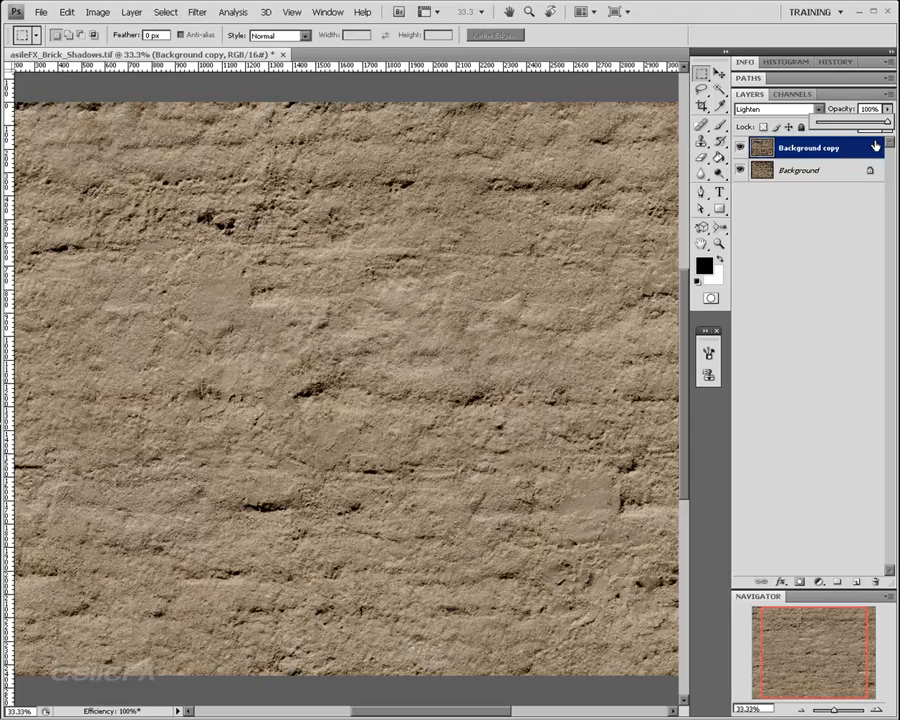
# Step: Lower the Background copy's opacity to about 39% and 47% for comparison, and restore it to 100%
pyautogui.moveTo(870, 124); pyautogui.dragTo(851, 123)
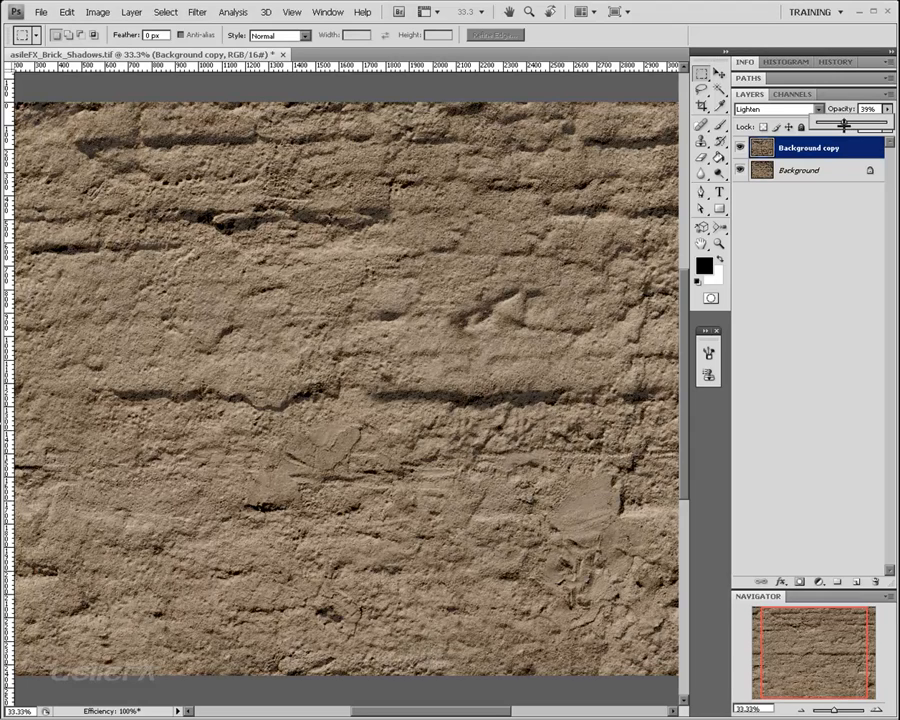
pyautogui.moveTo(843, 125); pyautogui.dragTo(849, 125)
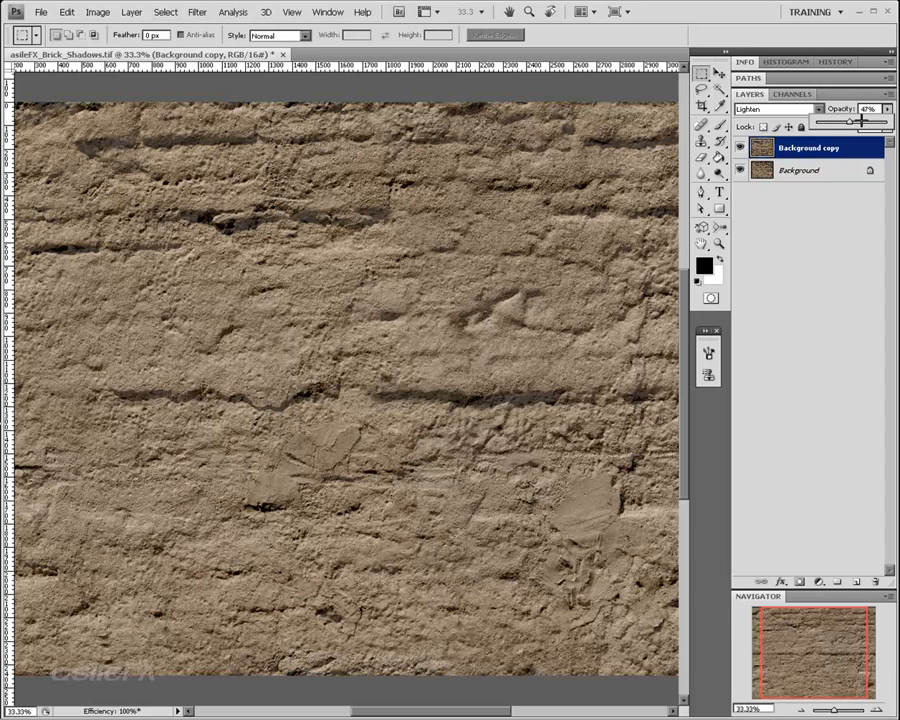
pyautogui.moveTo(858, 121); pyautogui.dragTo(888, 121)
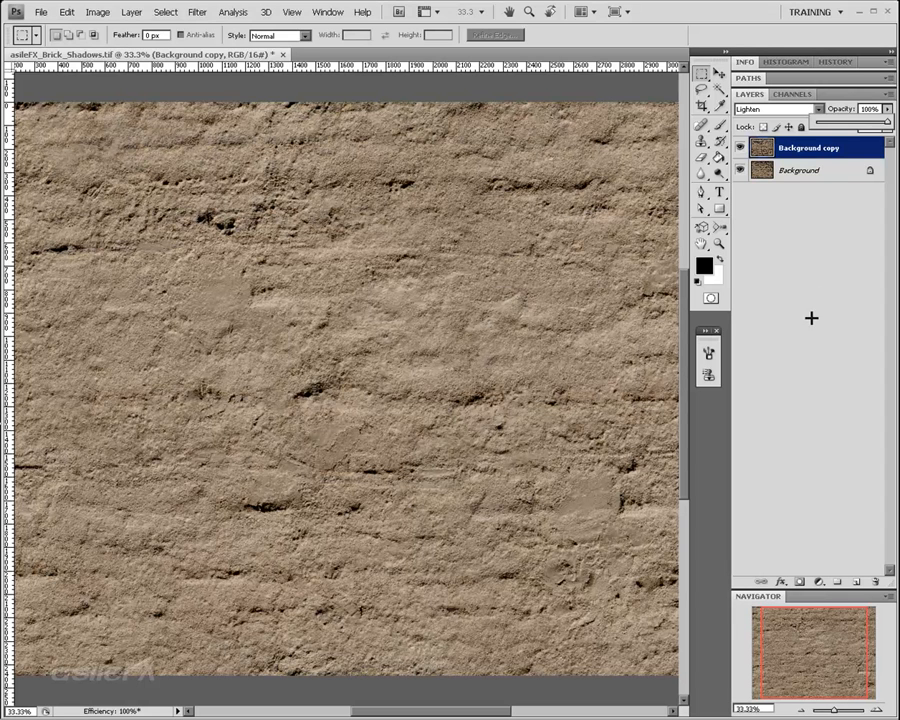
pyautogui.click(847, 153)
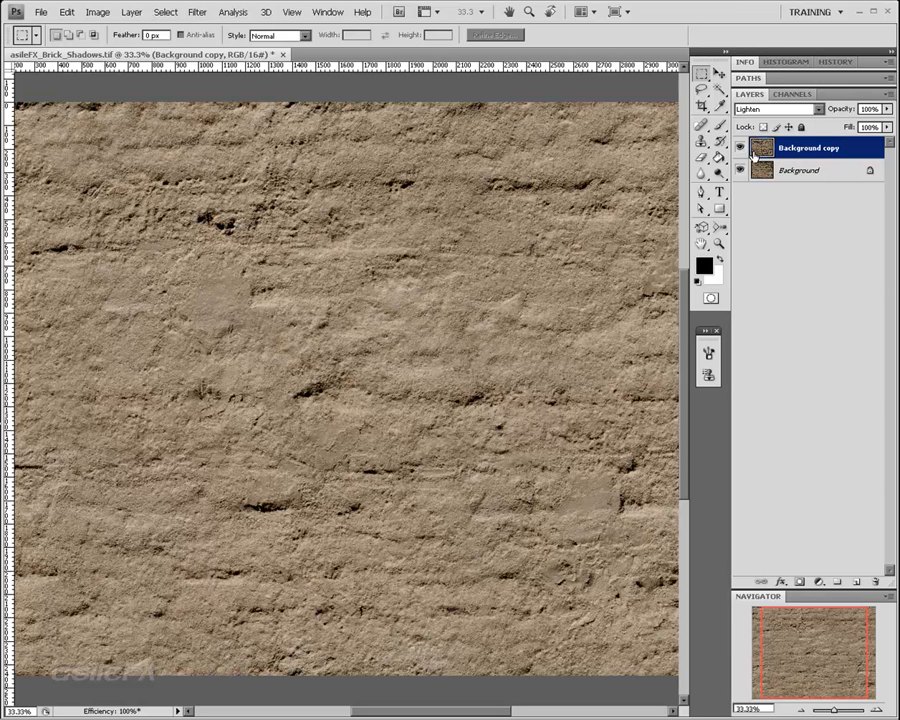
# Step: Activate the Clone Stamp tool and compare the brick texture with the Background copy hidden and shown
pyautogui.click(702, 141)
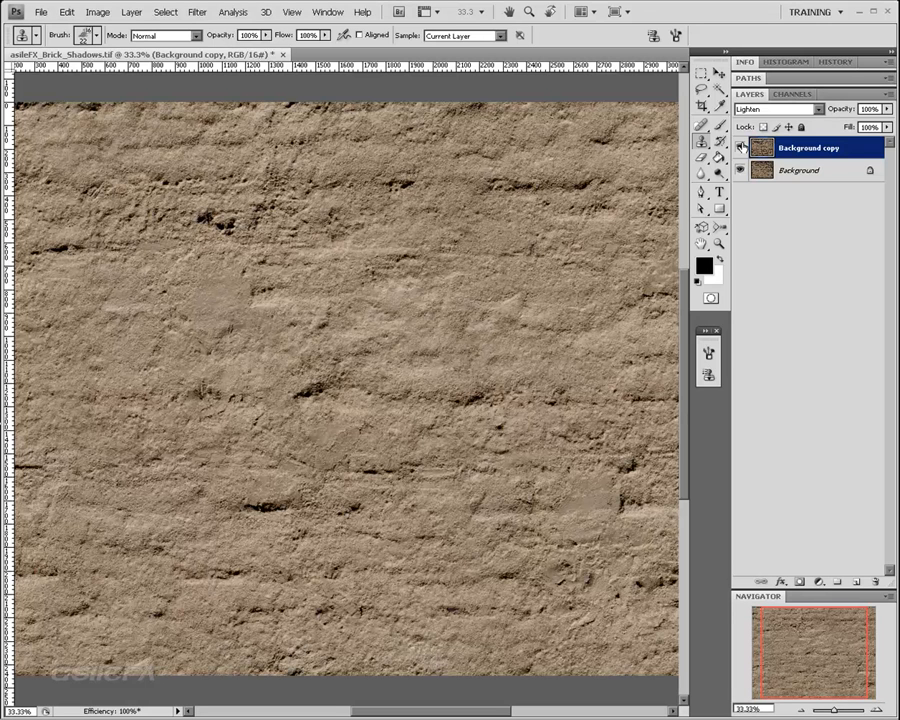
pyautogui.click(741, 147)
pyautogui.click(741, 147)
# Step: Close the asileFX_Brick_Shadows.tif document and inspect the asileFX_Wall_Shadows.jpg texture up close and as a whole
pyautogui.click(280, 55)
pyautogui.click(444, 278)
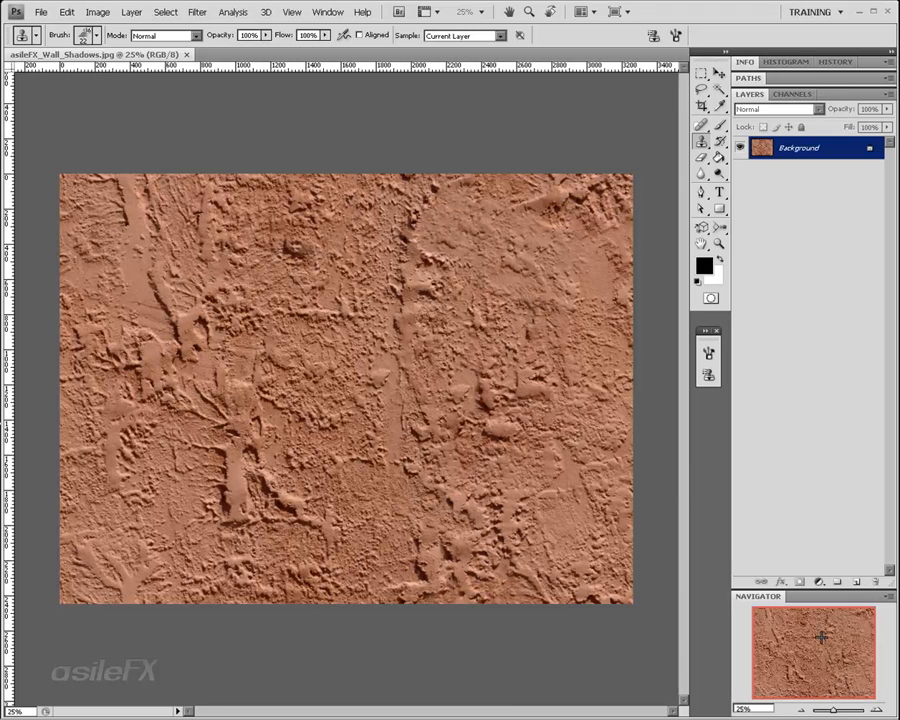
pyautogui.click(875, 708)
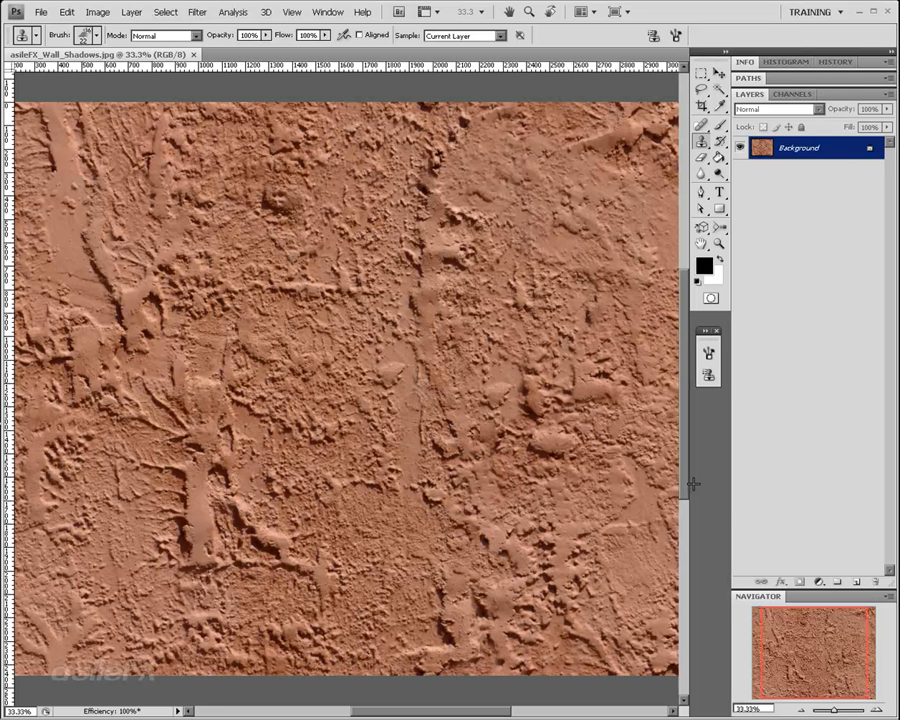
pyautogui.click(802, 709)
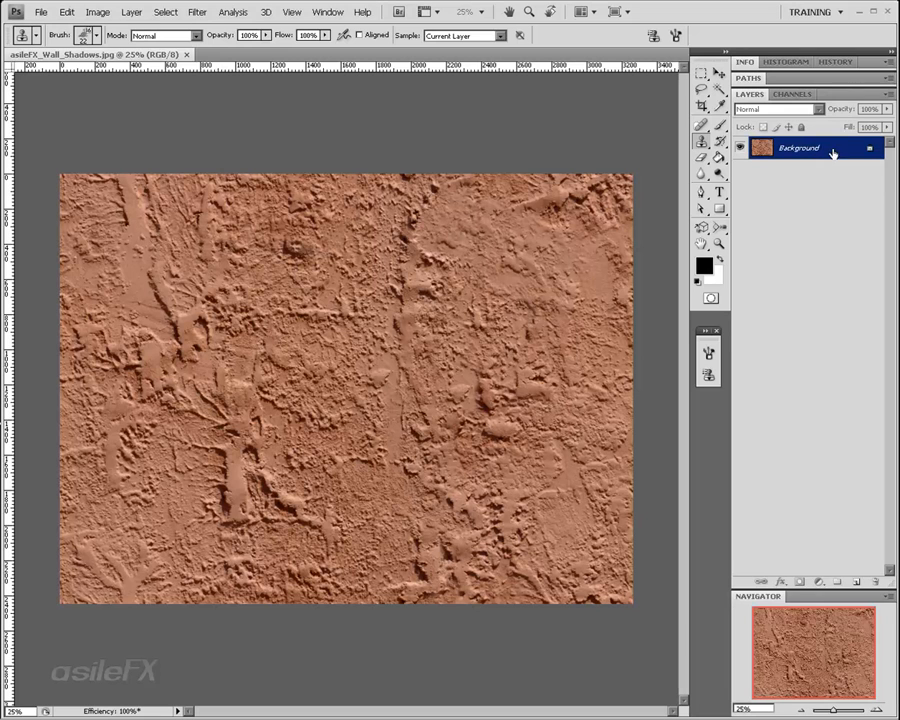
# Step: Duplicate the wall texture's Background layer and set the copy's blending mode to Lighten
pyautogui.moveTo(830, 152); pyautogui.dragTo(856, 586)
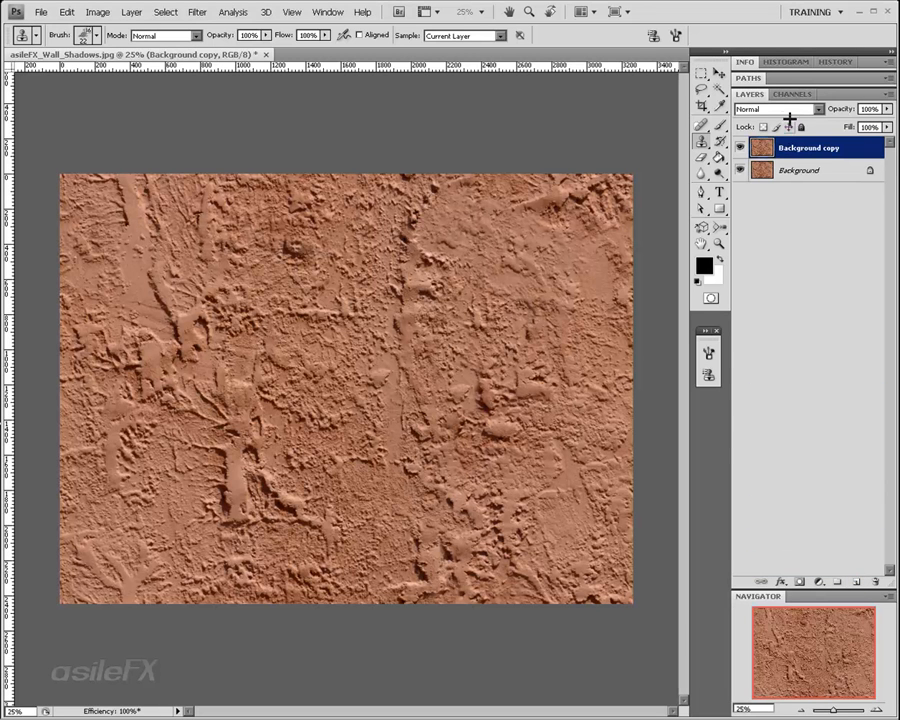
pyautogui.click(785, 110)
pyautogui.click(796, 218)
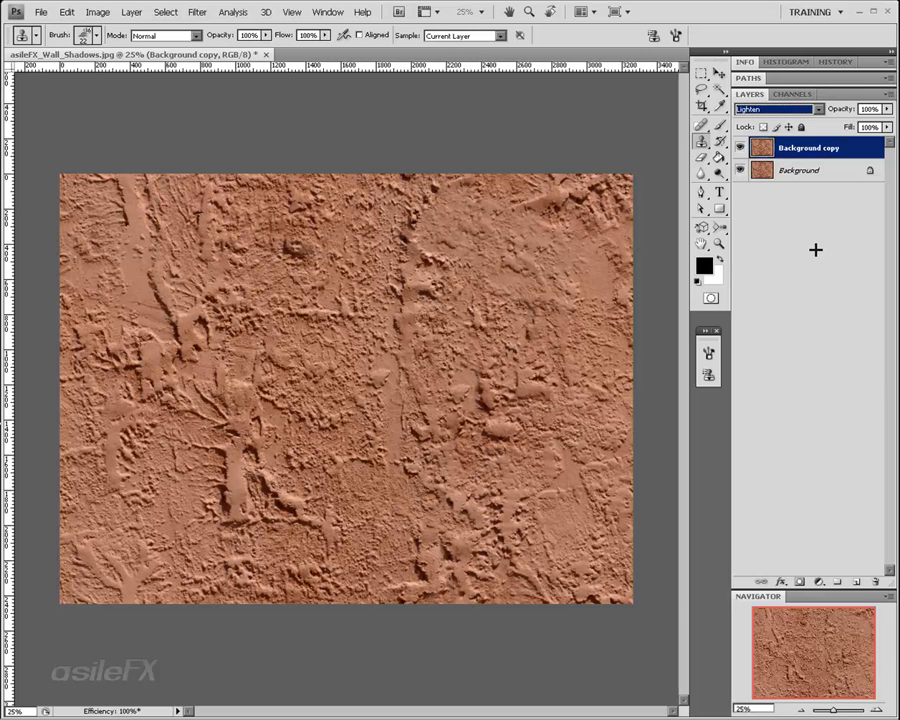
# Step: Apply the Offset filter with Wrap Around to the Background copy, at about +1877 pixels horizontal and +1694 vertical
pyautogui.click(197, 12)
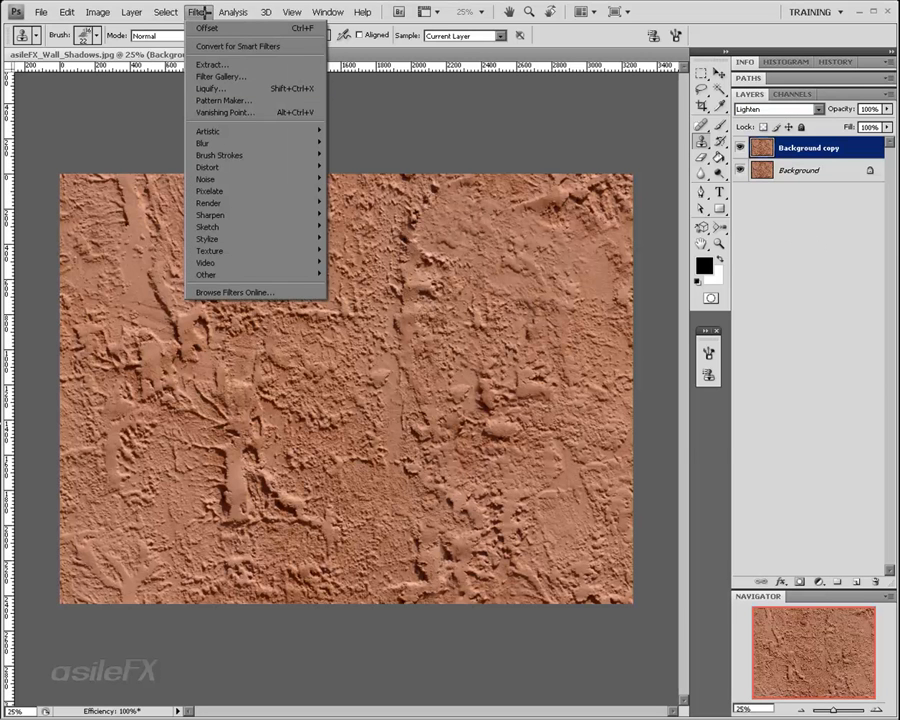
pyautogui.moveTo(238, 272)
pyautogui.click(350, 335)
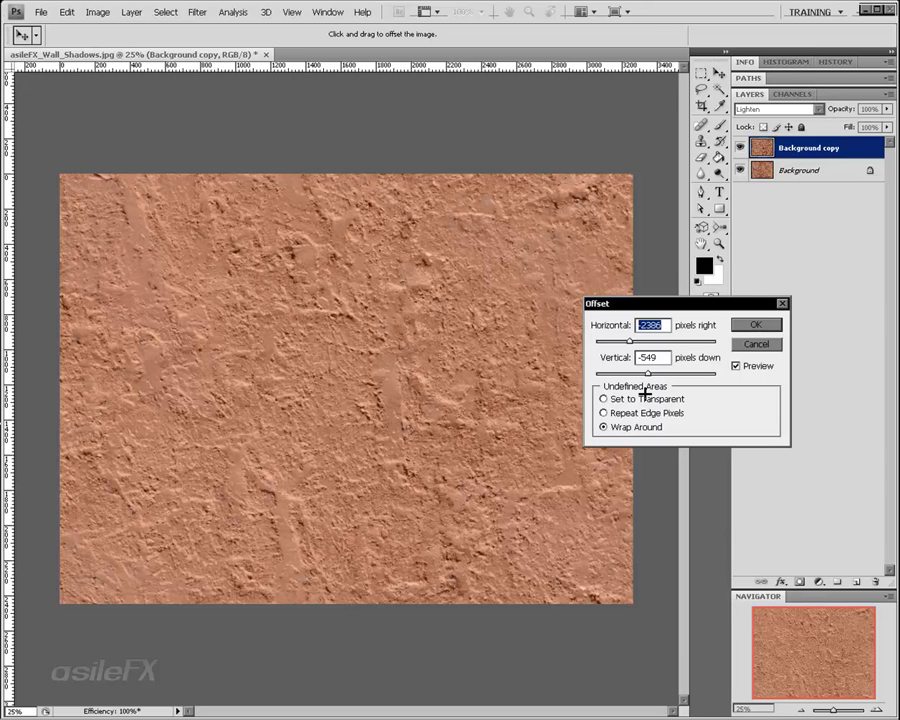
pyautogui.moveTo(651, 336); pyautogui.dragTo(655, 373)
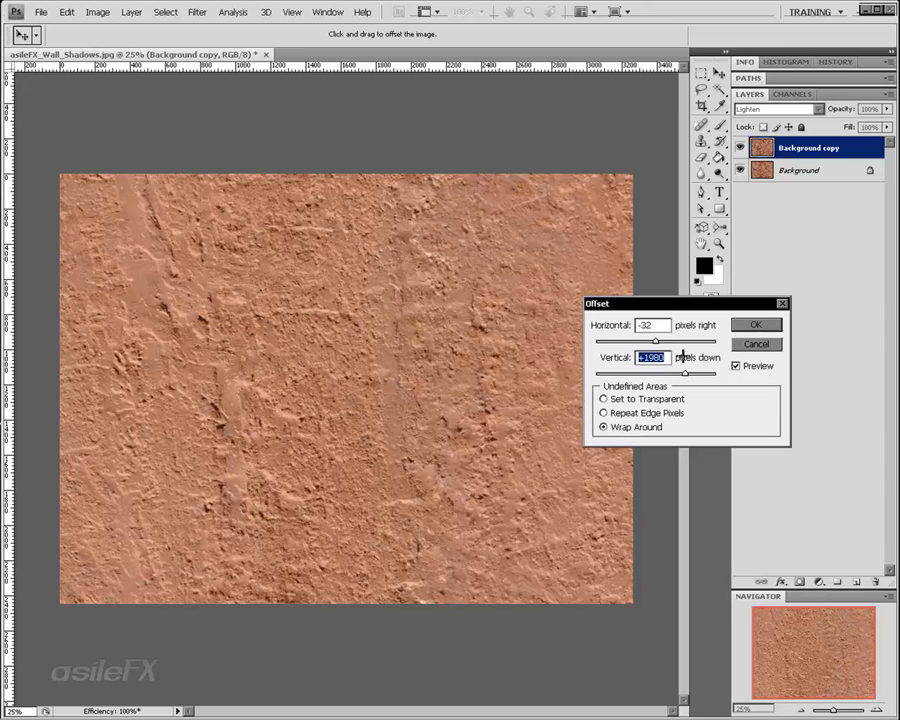
pyautogui.hotkey('shift', 'Tab')
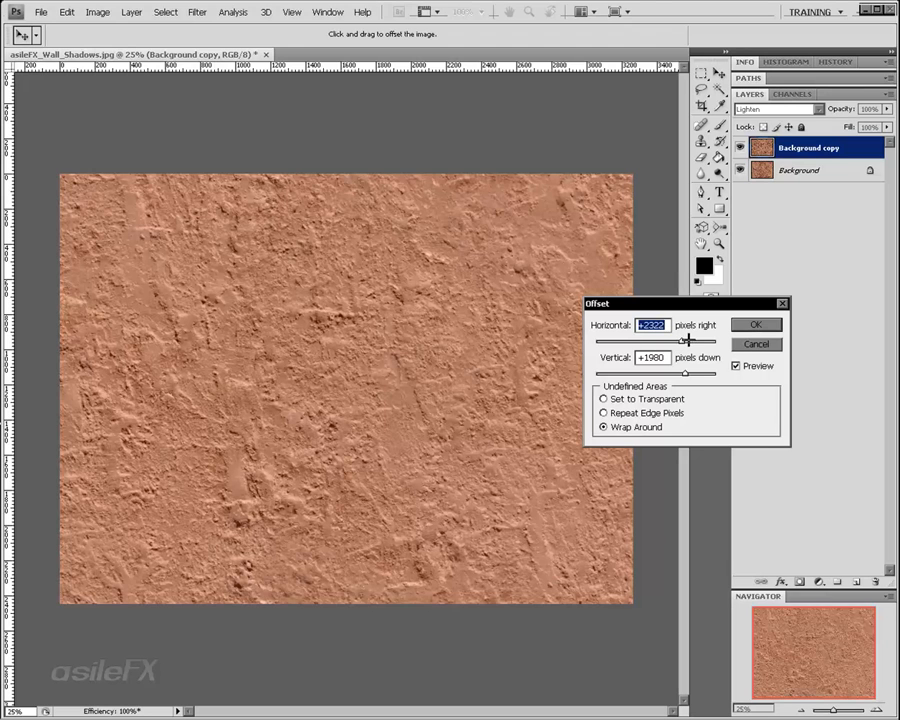
pyautogui.moveTo(683, 372); pyautogui.dragTo(677, 342)
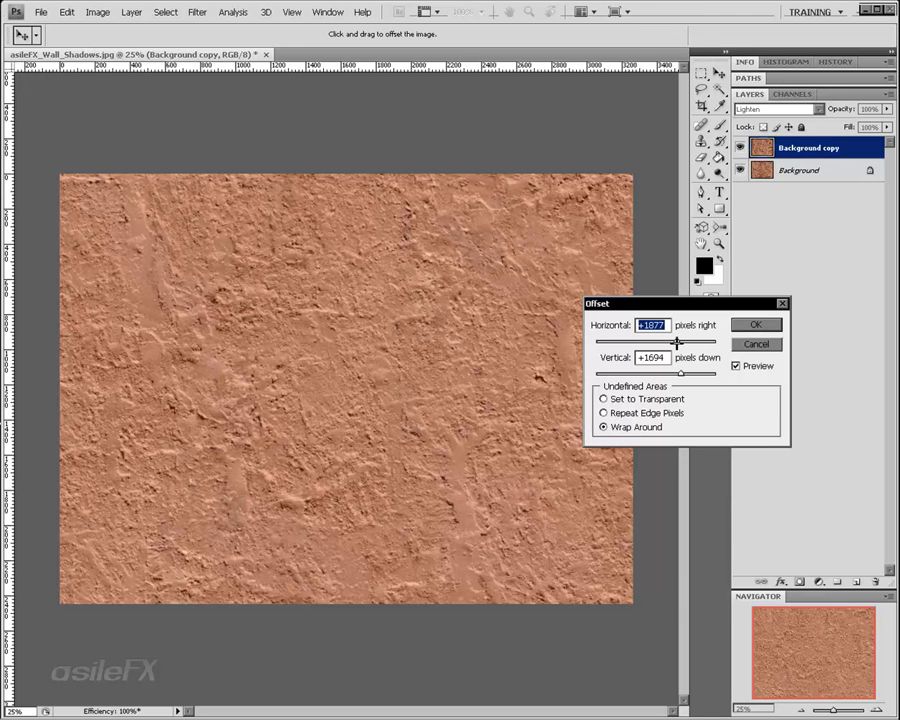
pyautogui.click(748, 325)
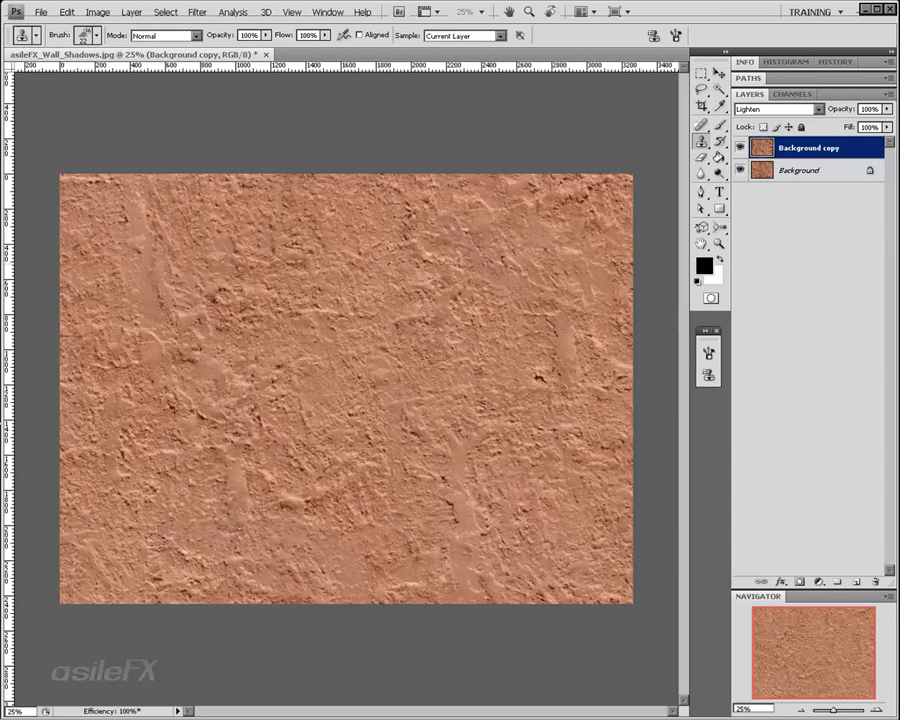
# Step: Compare the wall with the Background copy hidden and shown, and try its opacity at about 67% before restoring 100%
pyautogui.hotkey('shift', 'alt', 'n')
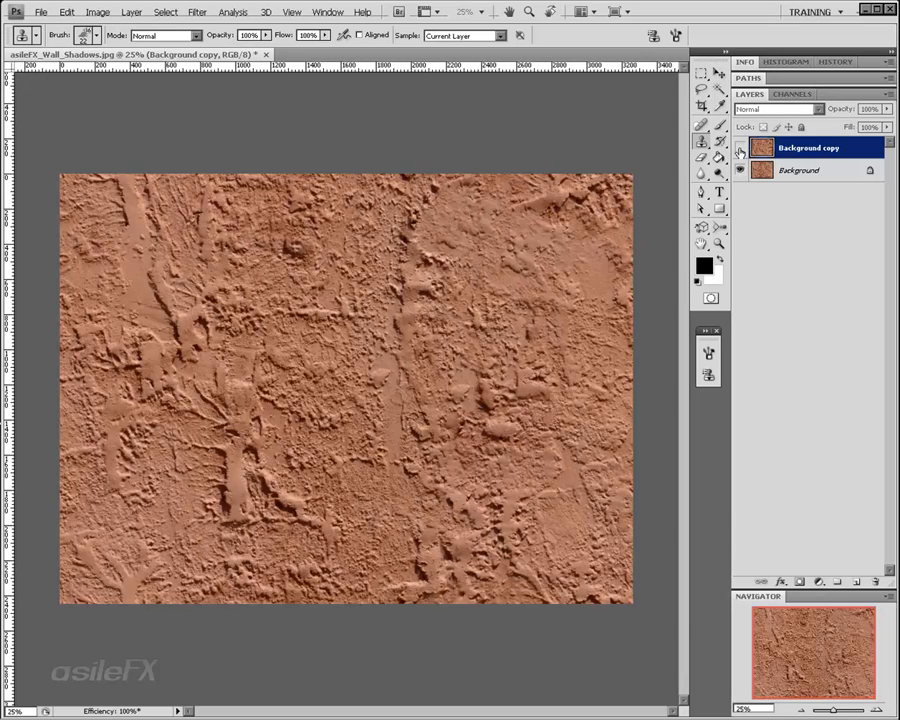
pyautogui.hotkey('shift', 'alt', 'g')
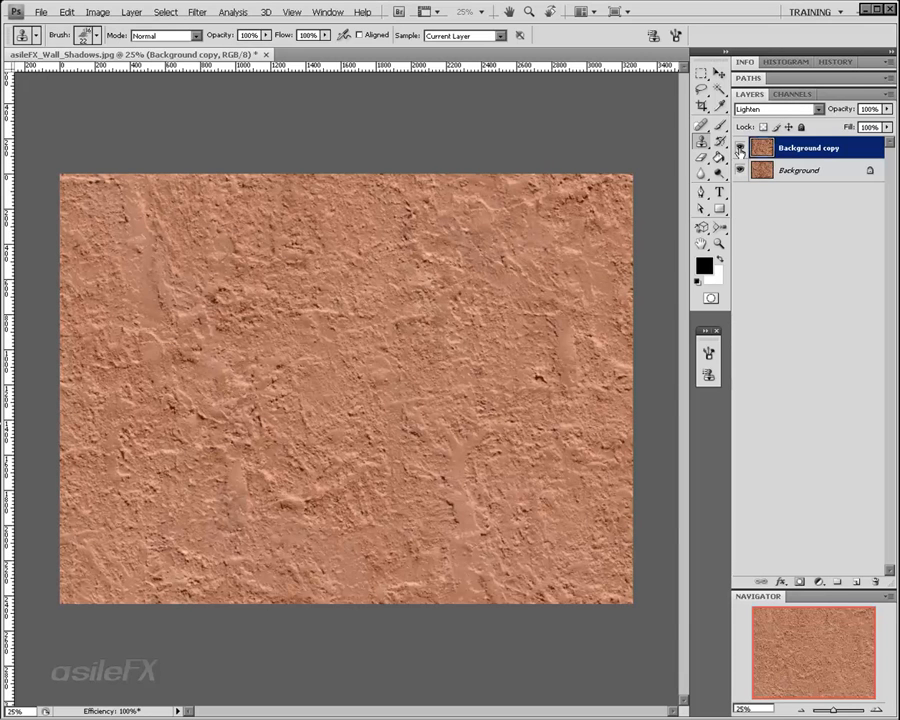
pyautogui.click(887, 109)
pyautogui.moveTo(872, 121); pyautogui.dragTo(862, 121)
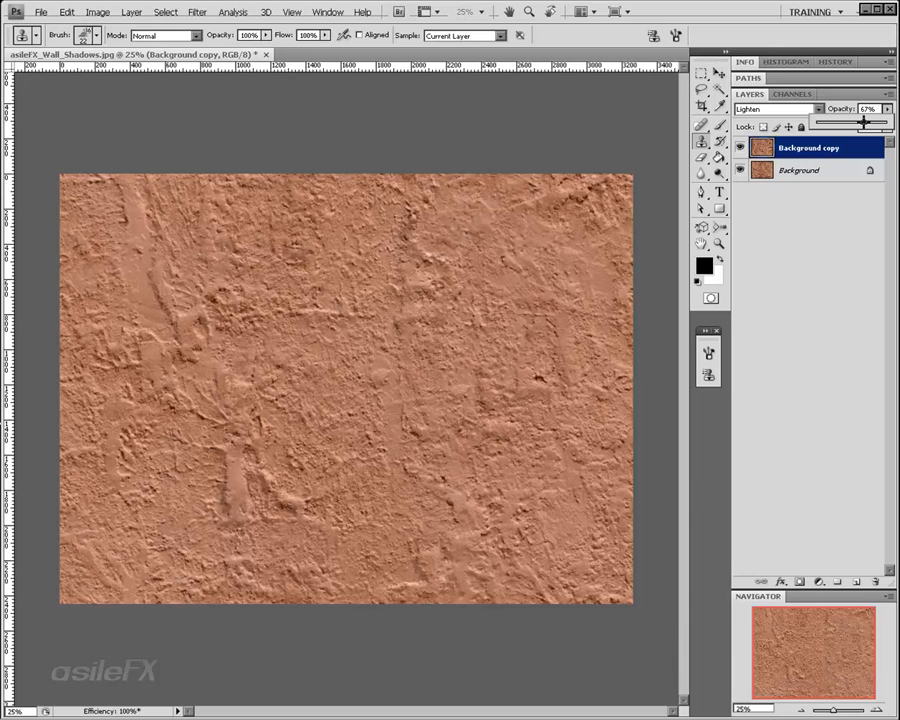
pyautogui.moveTo(862, 121); pyautogui.dragTo(886, 122)
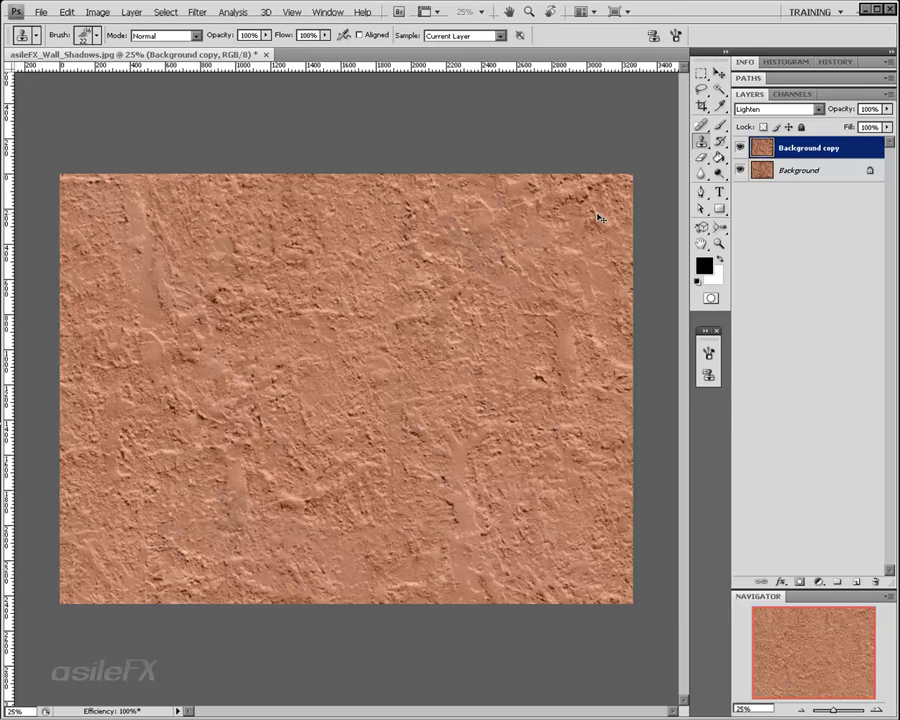
pyautogui.hotkey('ctrl', 'l')
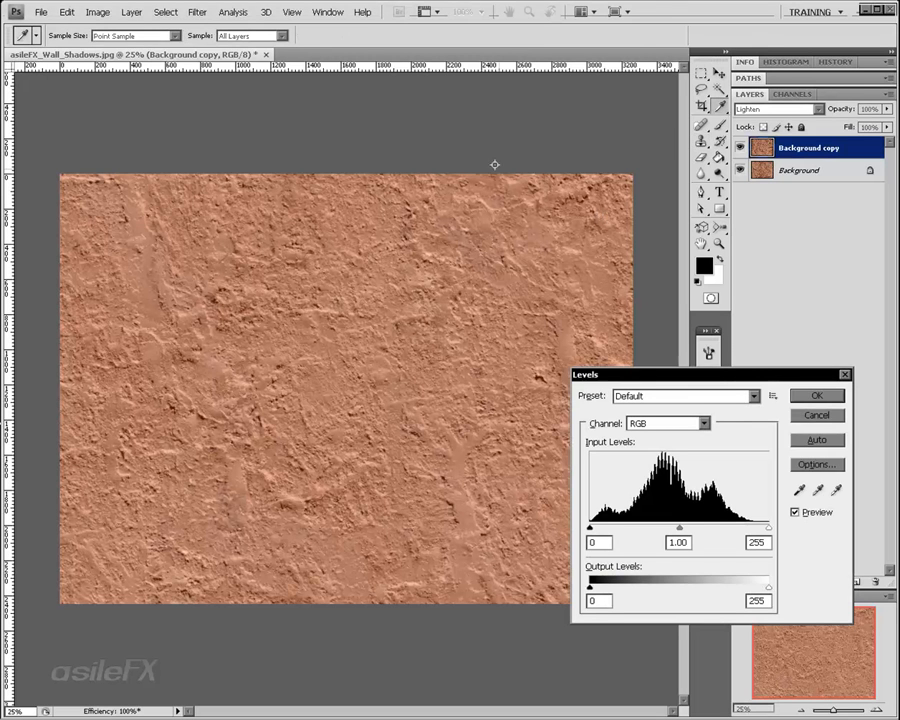
pyautogui.click(97, 12)
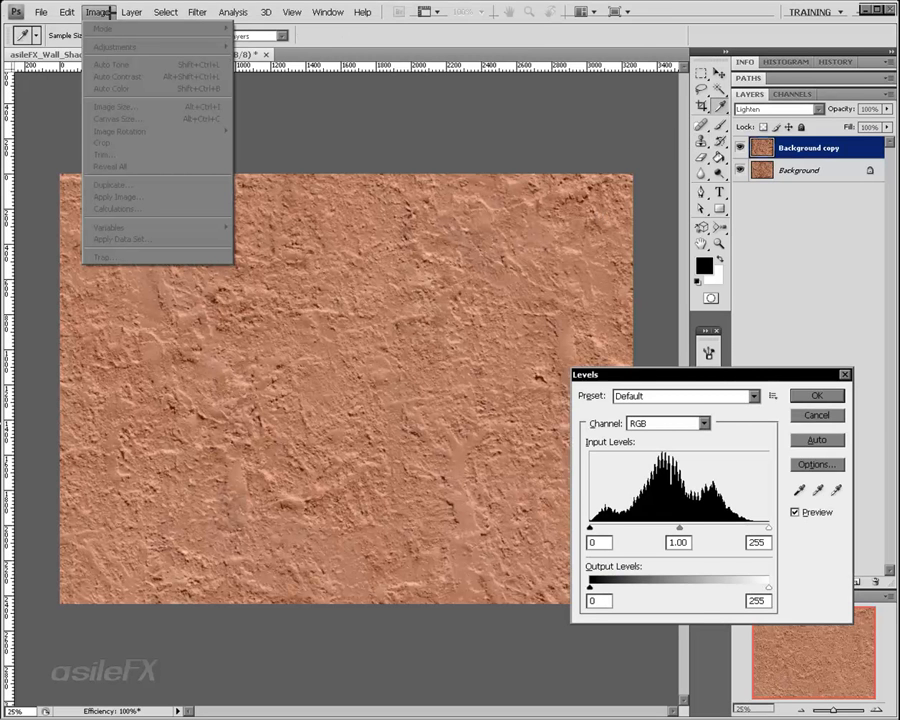
pyautogui.click(800, 394)
# Step: Open Levels for the Background copy and try a midtone input of 1.18 with the output black level at about 53
pyautogui.click(97, 12)
pyautogui.moveTo(121, 46)
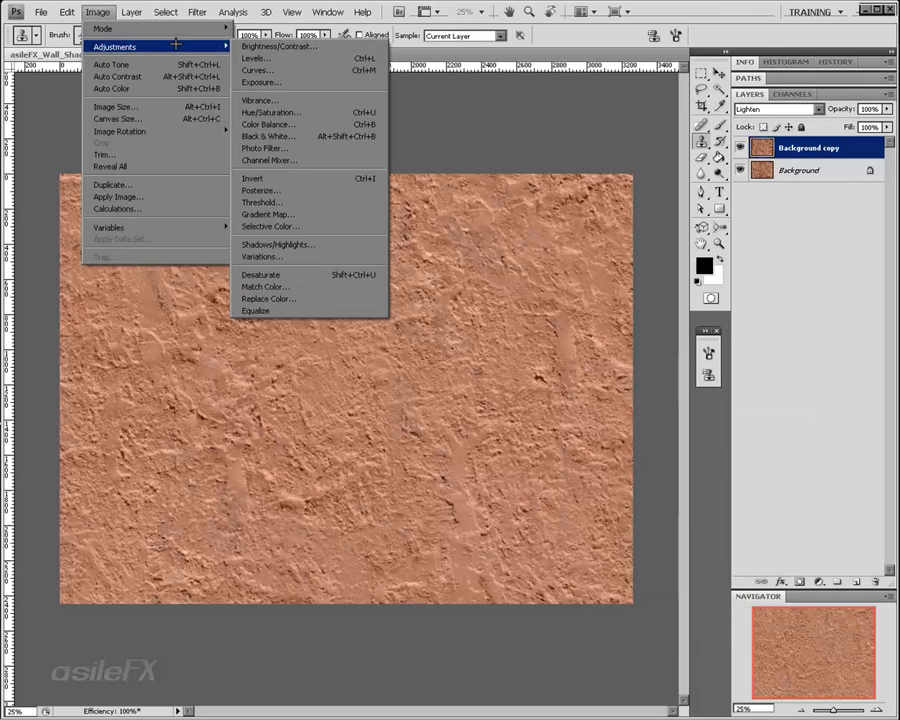
pyautogui.click(220, 56)
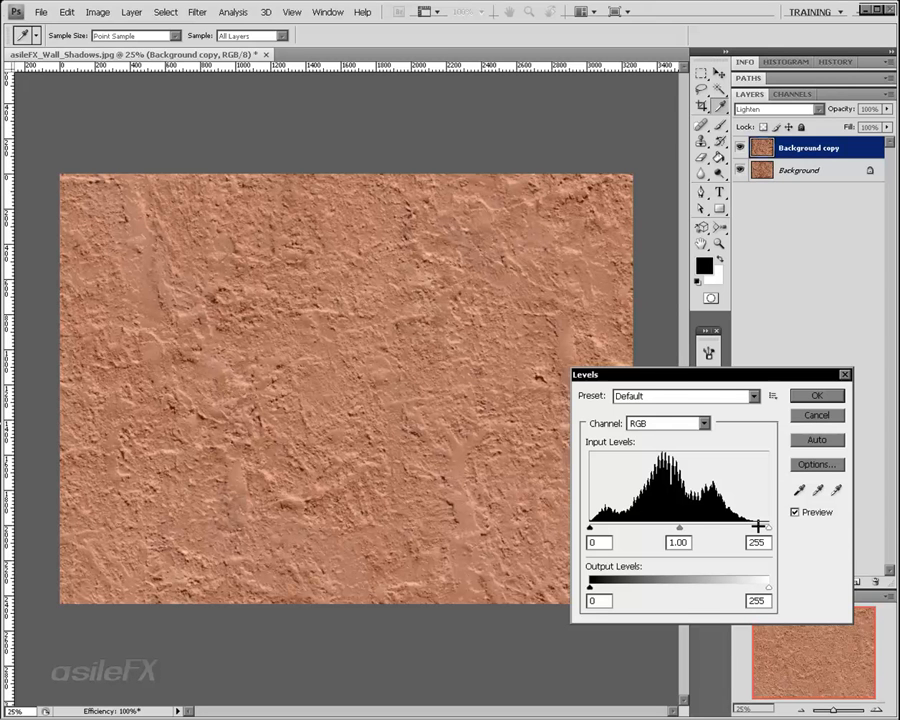
pyautogui.moveTo(680, 527)
pyautogui.mouseDown()
pyautogui.moveTo(711, 527)
pyautogui.moveTo(641, 526)
pyautogui.moveTo(685, 526)
pyautogui.moveTo(641, 526)
pyautogui.moveTo(677, 526)
pyautogui.moveTo(669, 527)
pyautogui.mouseUp()
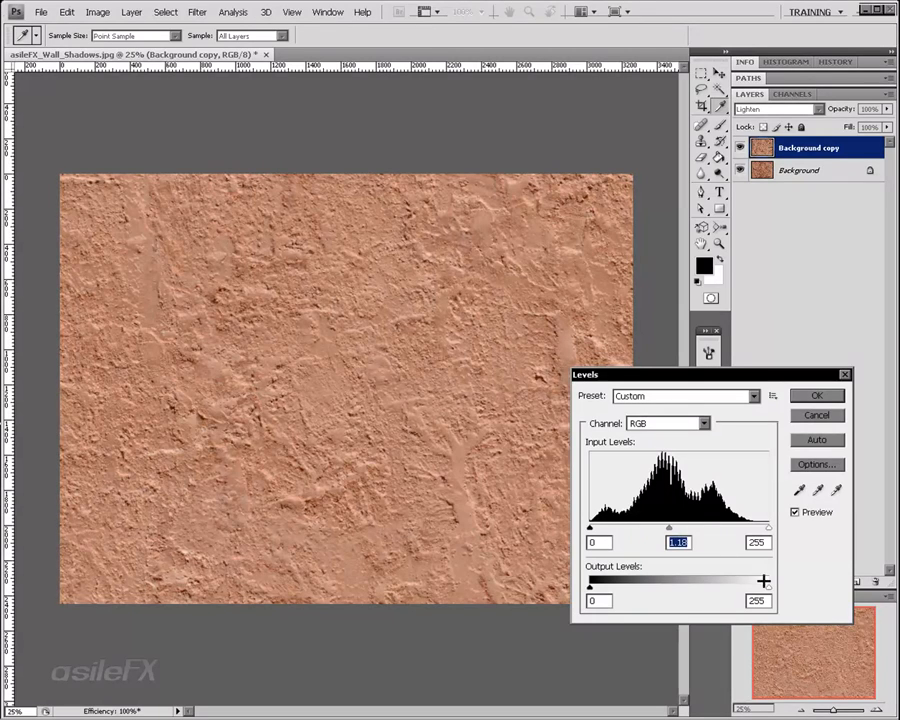
pyautogui.moveTo(764, 581); pyautogui.dragTo(784, 582)
pyautogui.moveTo(590, 582); pyautogui.dragTo(626, 585)
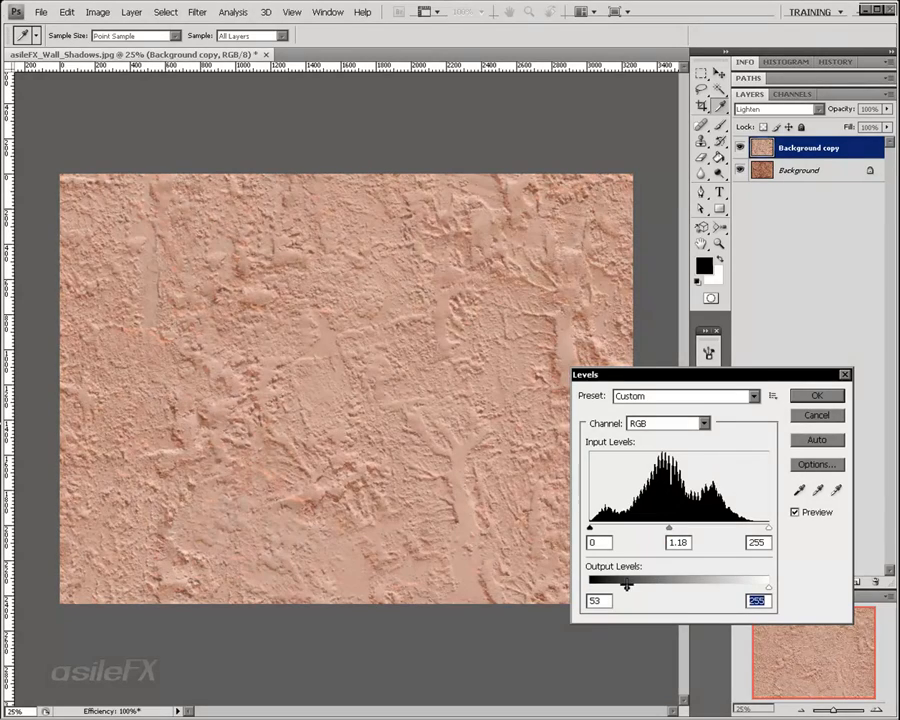
# Step: Try a midtone input of 0.92 in Levels and return the output black level to 0
pyautogui.moveTo(668, 528)
pyautogui.mouseDown()
pyautogui.moveTo(645, 529)
pyautogui.moveTo(709, 527)
pyautogui.moveTo(634, 527)
pyautogui.moveTo(680, 526)
pyautogui.mouseUp()
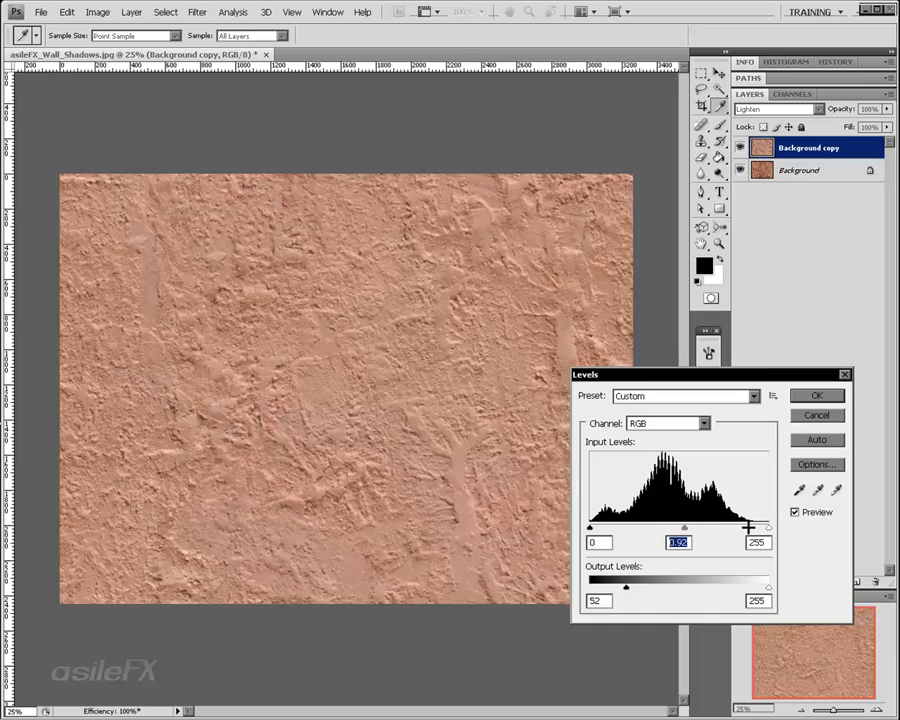
pyautogui.moveTo(768, 527)
pyautogui.mouseDown()
pyautogui.moveTo(682, 526)
pyautogui.moveTo(785, 523)
pyautogui.mouseUp()
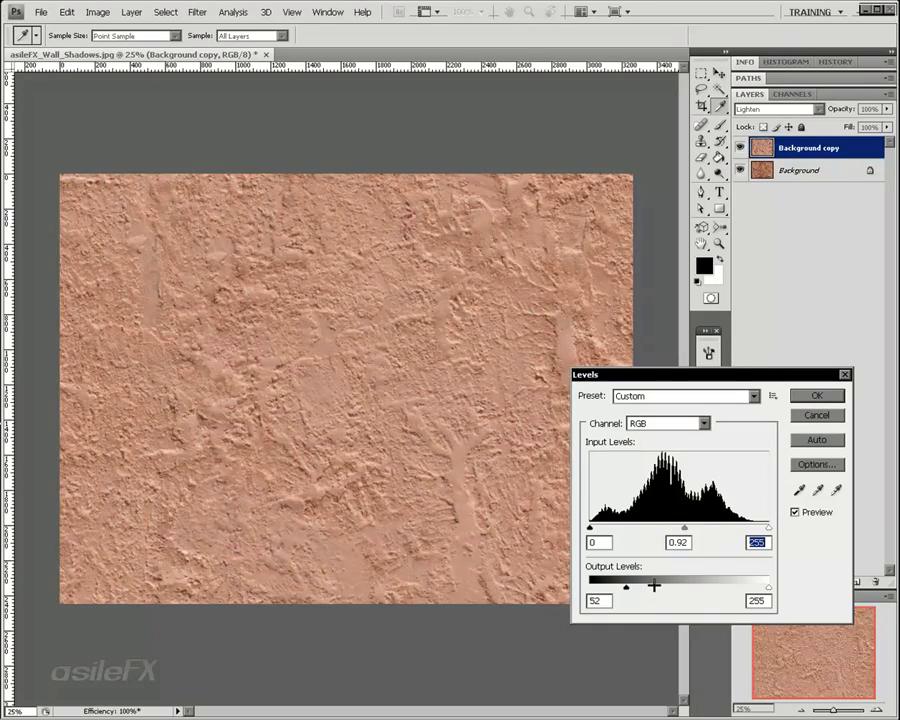
pyautogui.moveTo(627, 587); pyautogui.dragTo(590, 585)
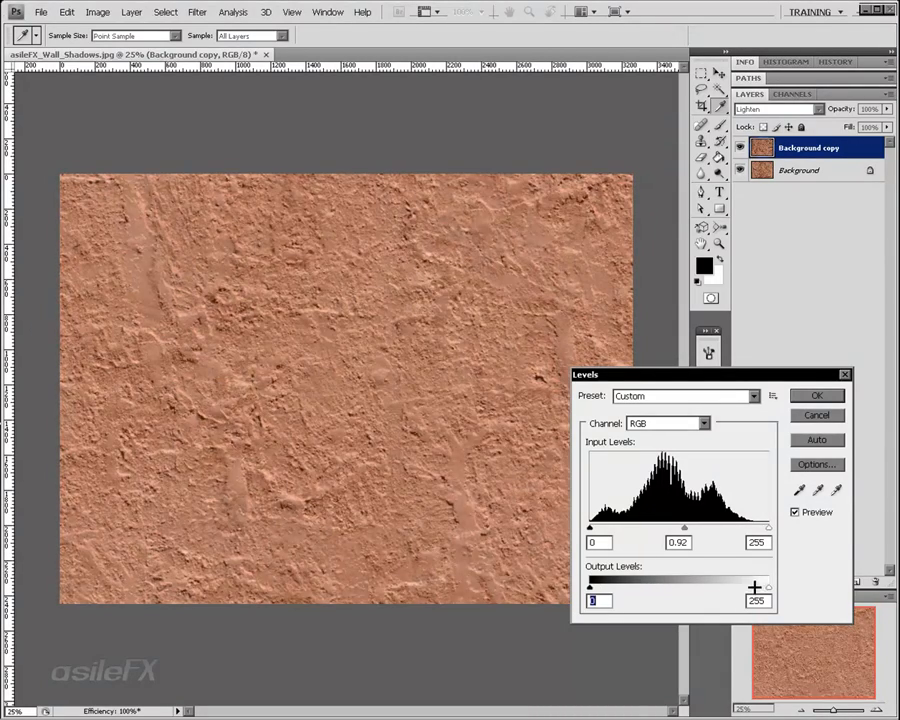
pyautogui.moveTo(767, 587); pyautogui.dragTo(790, 584)
# Step: Set the Levels midtone input to about 1.26, compare the preview with the original, and apply the adjustment
pyautogui.moveTo(684, 528); pyautogui.dragTo(665, 532)
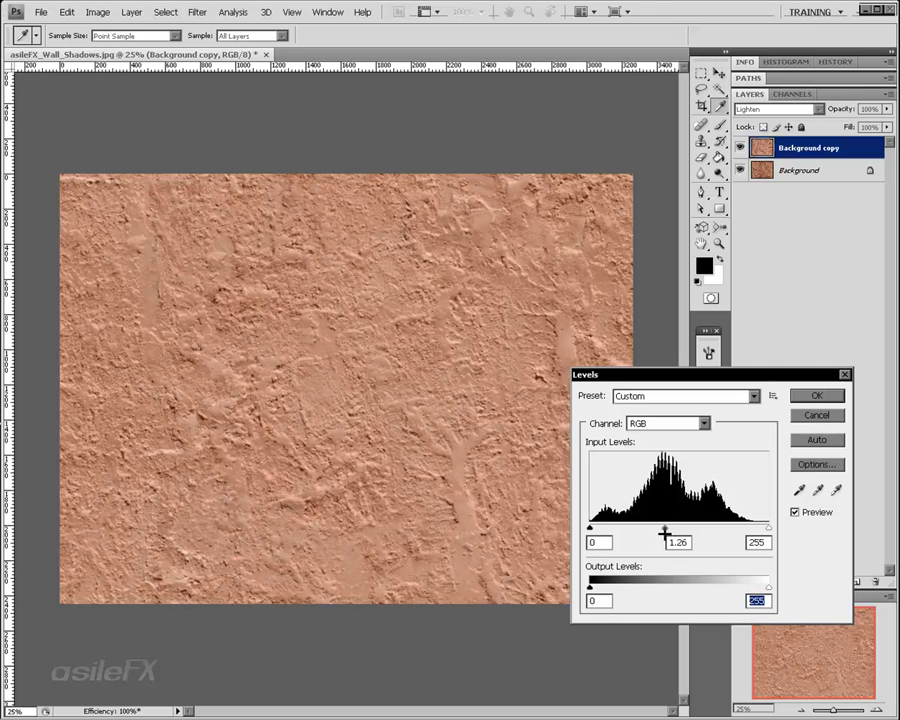
pyautogui.click(797, 511)
pyautogui.click(797, 511)
pyautogui.click(813, 396)
pyautogui.press('s')
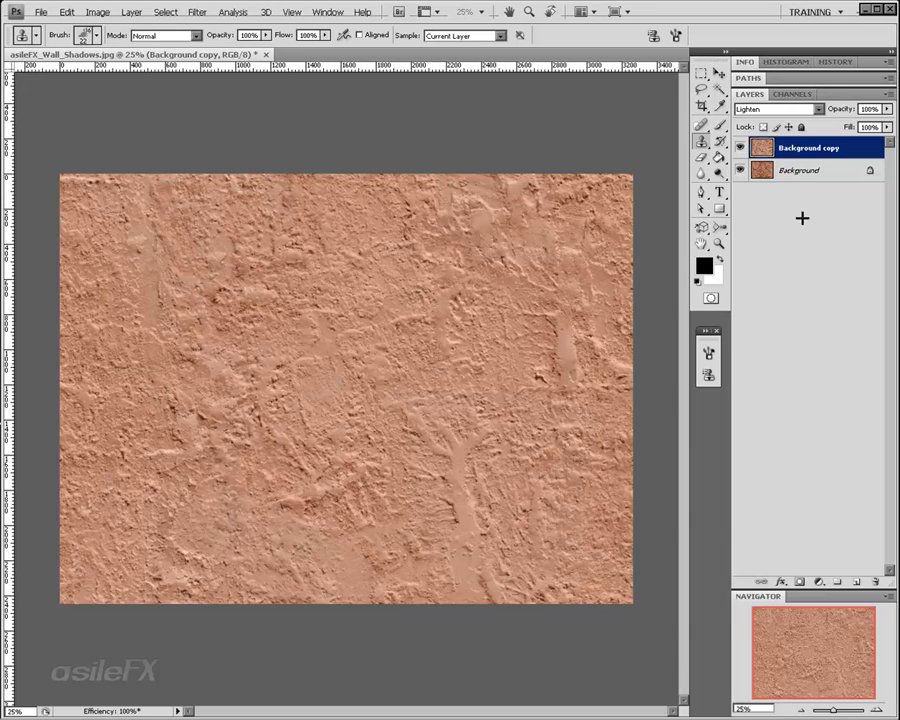
# Step: Compare the wall with and without the brightened Background copy, leaving it visible in Lighten blending mode
pyautogui.click(741, 148)
pyautogui.click(741, 148)
pyautogui.click(741, 148)
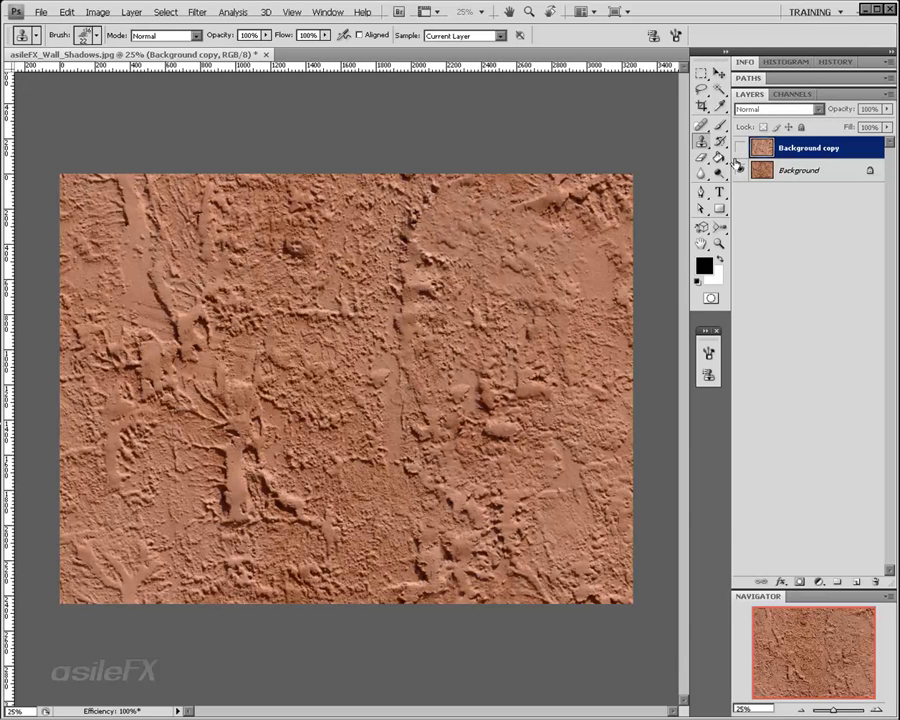
pyautogui.click(778, 109)
pyautogui.click(778, 215)
pyautogui.click(741, 148)
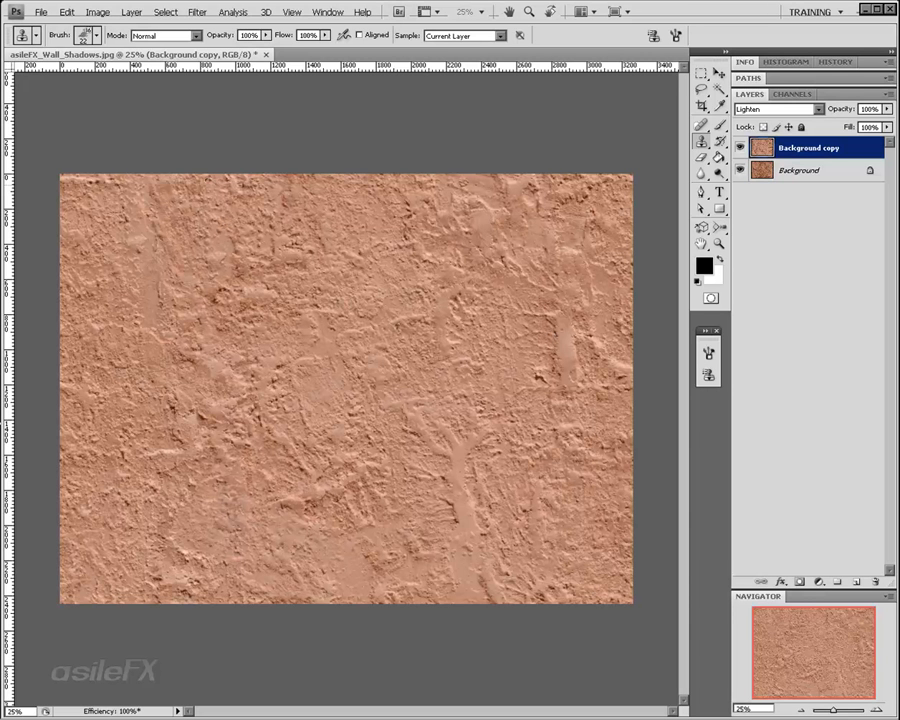
# Step: Delete the brightened Background copy layer and make a fresh duplicate of the Background layer
pyautogui.click(887, 109)
pyautogui.moveTo(887, 122)
pyautogui.mouseDown()
pyautogui.moveTo(850, 120)
pyautogui.moveTo(887, 121)
pyautogui.mouseUp()
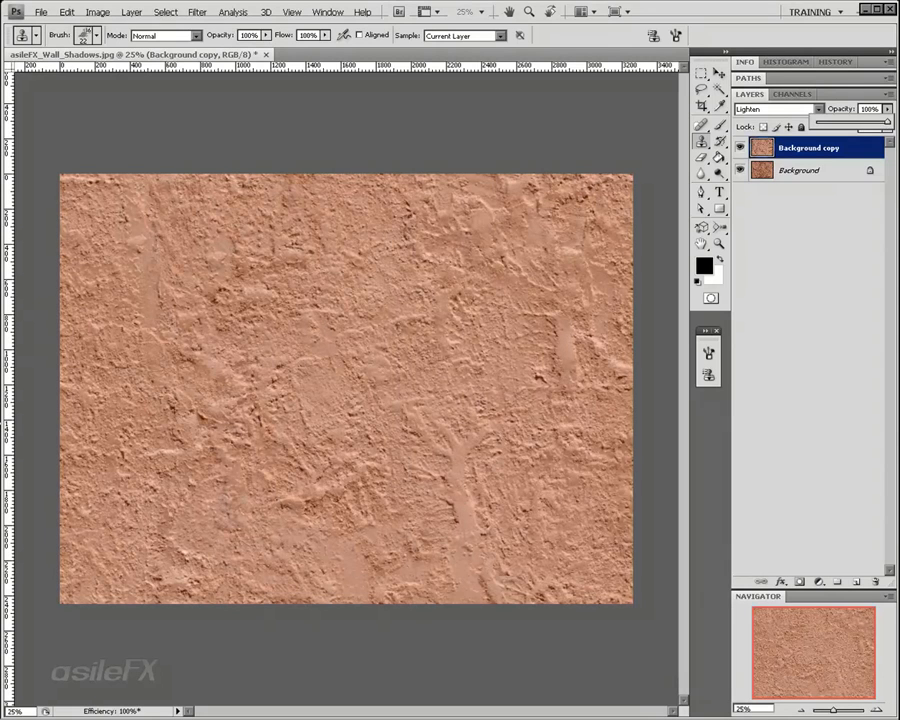
pyautogui.rightClick(836, 148)
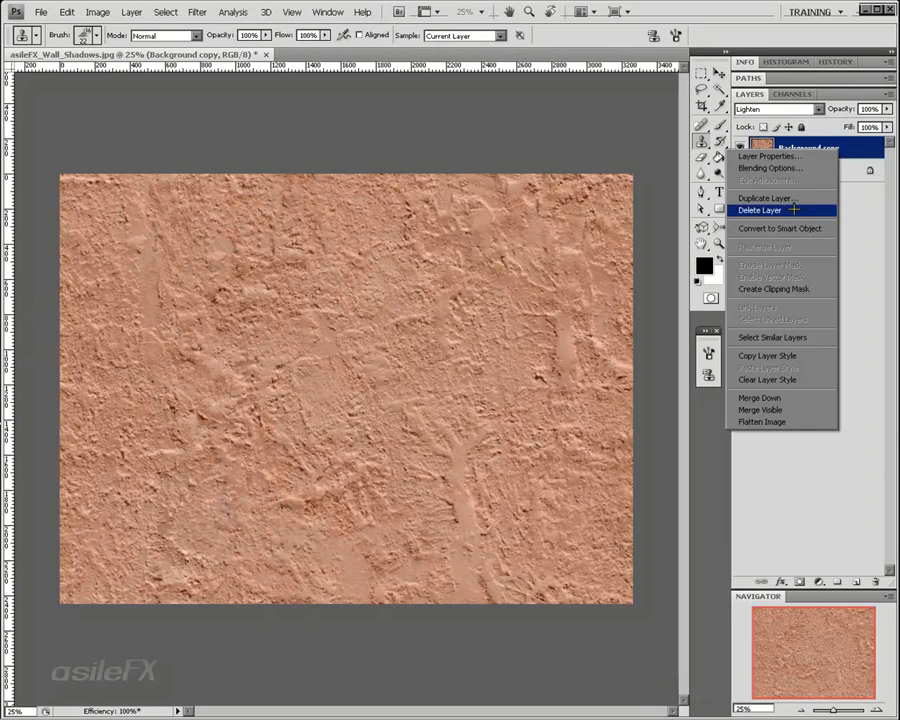
pyautogui.click(796, 153)
pyautogui.click(417, 271)
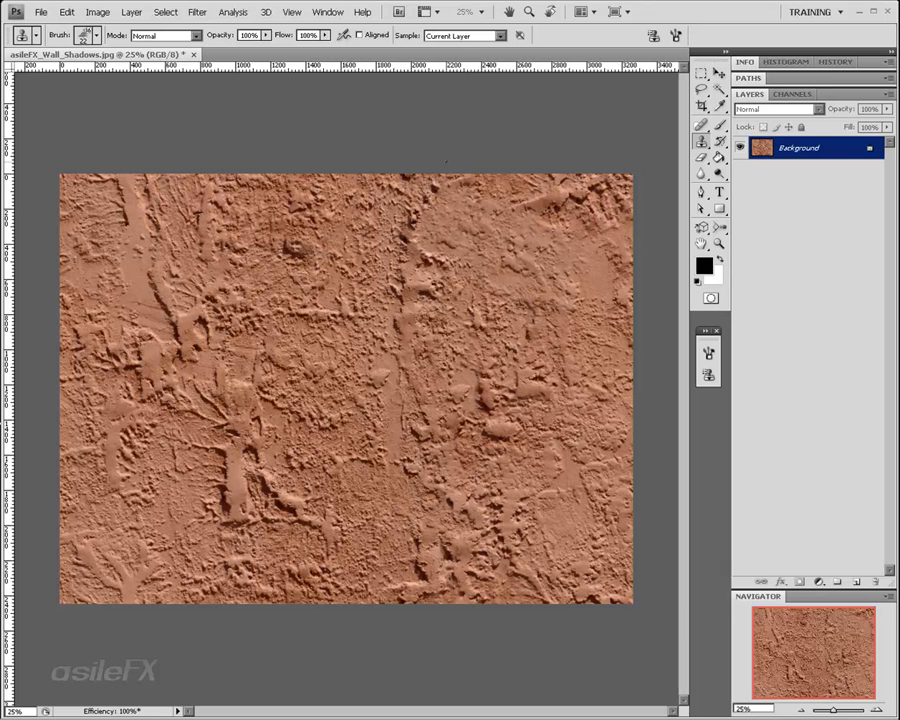
pyautogui.moveTo(818, 149); pyautogui.dragTo(857, 581)
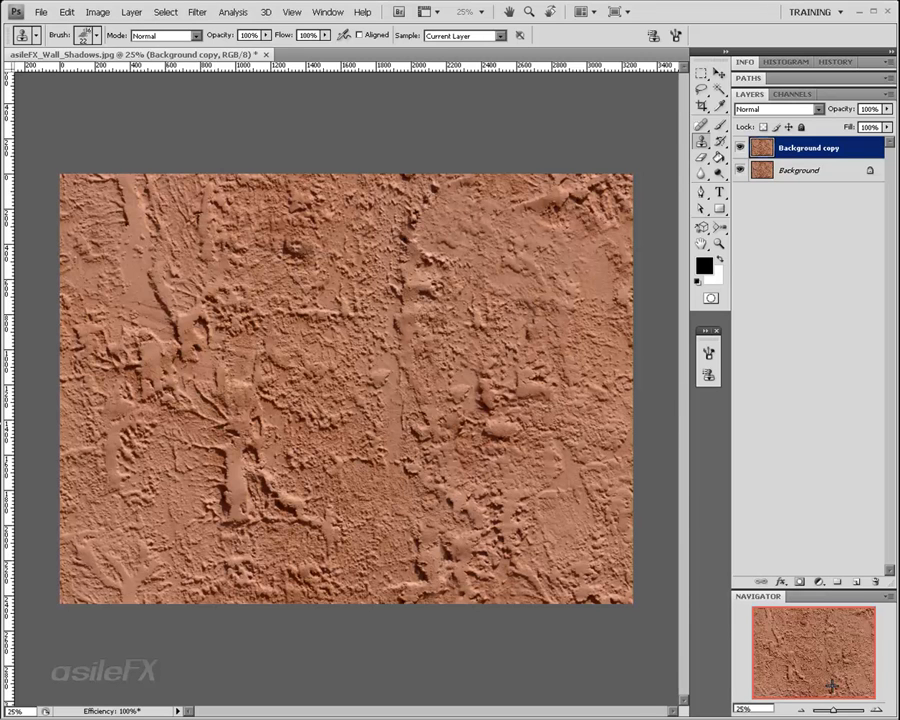
# Step: Open Replace Color for the Background copy, sample a light highlight on the wall, and set the fuzziness to 91
pyautogui.click(877, 709)
pyautogui.moveTo(800, 673); pyautogui.dragTo(824, 655)
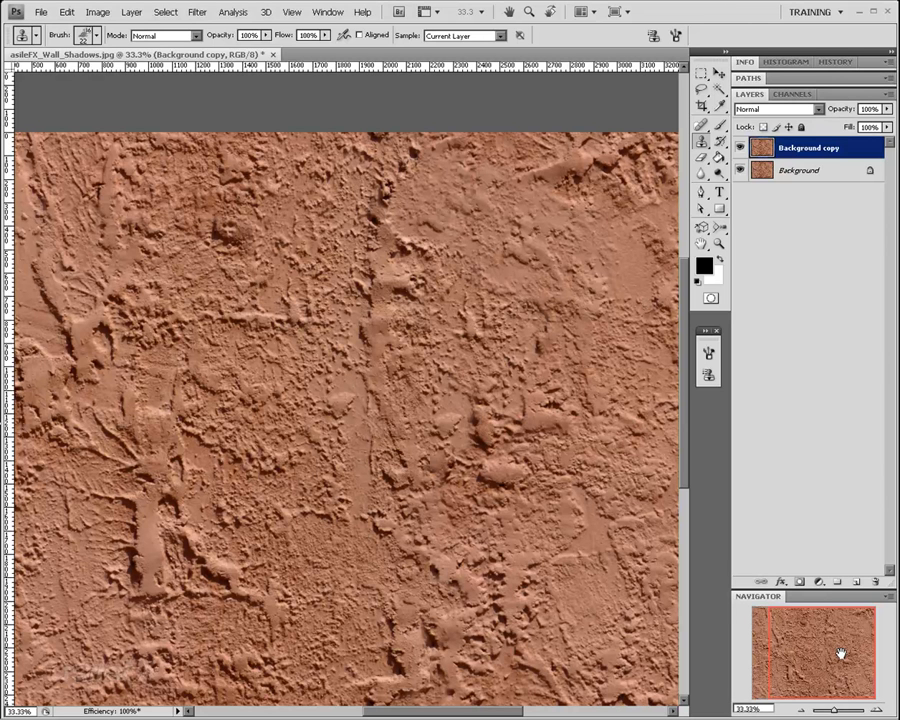
pyautogui.click(97, 12)
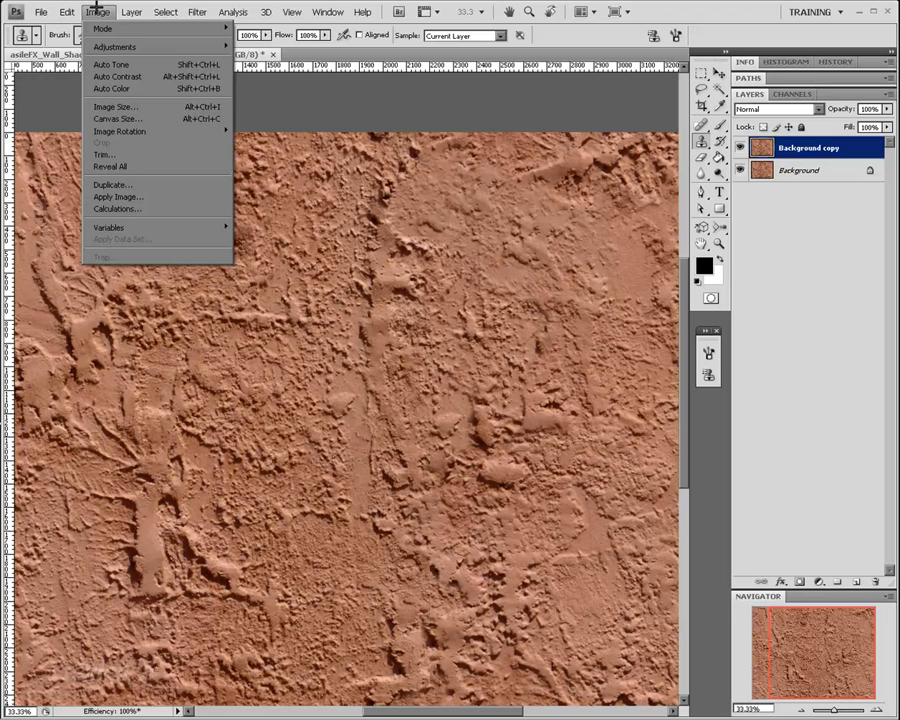
pyautogui.moveTo(133, 48)
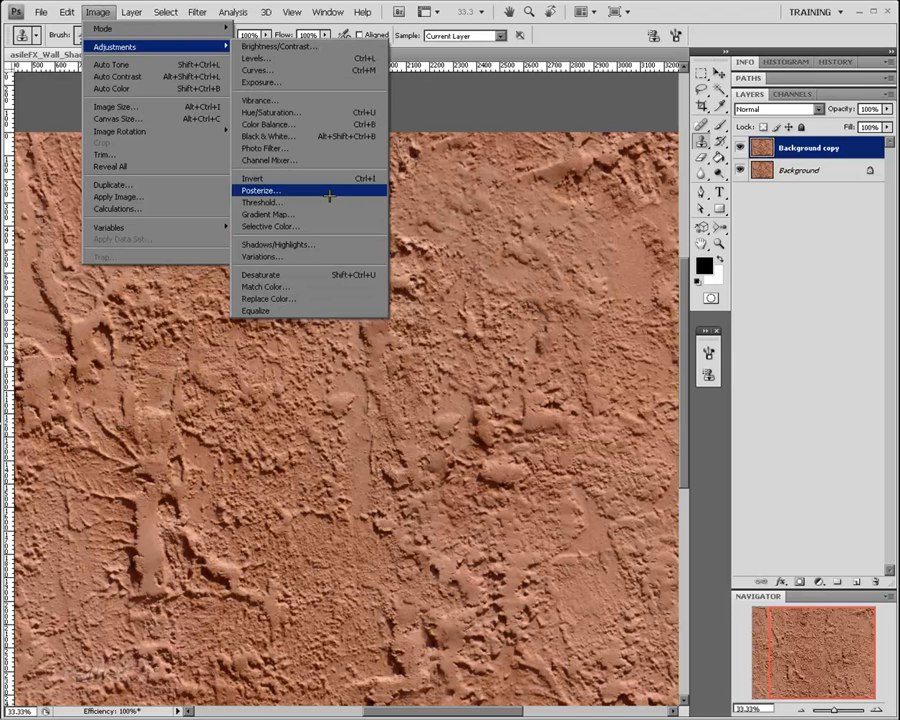
pyautogui.click(336, 298)
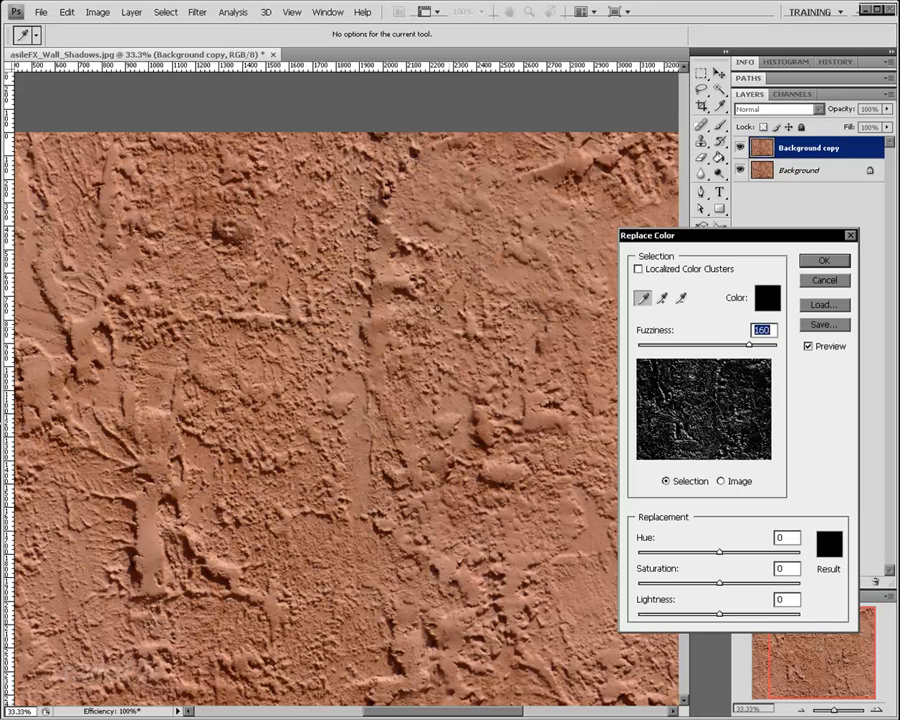
pyautogui.click(403, 240)
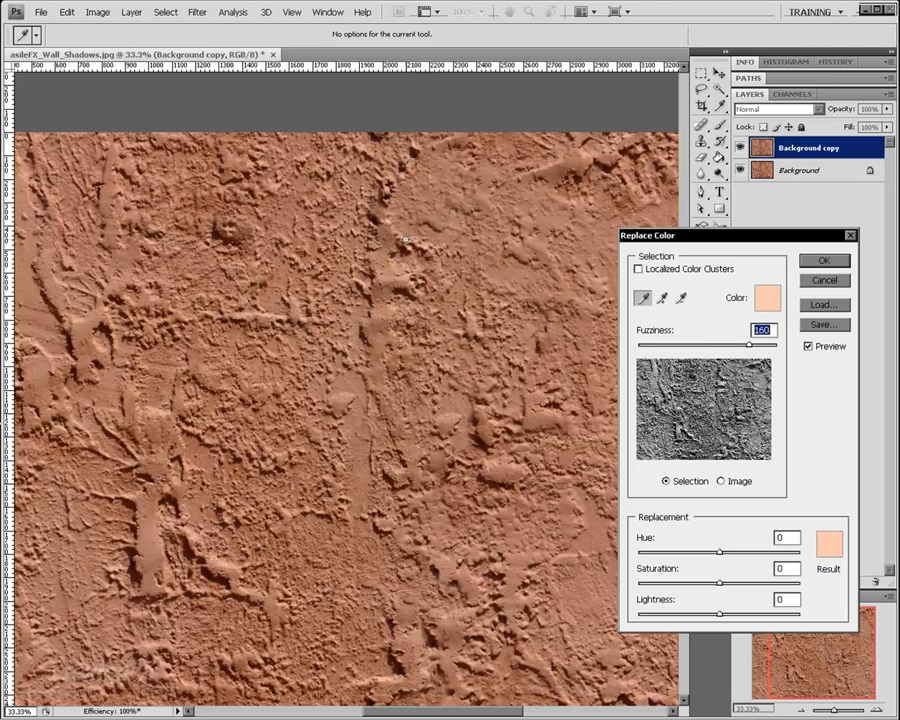
pyautogui.moveTo(697, 343)
pyautogui.mouseDown()
pyautogui.moveTo(711, 342)
pyautogui.moveTo(701, 343)
pyautogui.mouseUp()
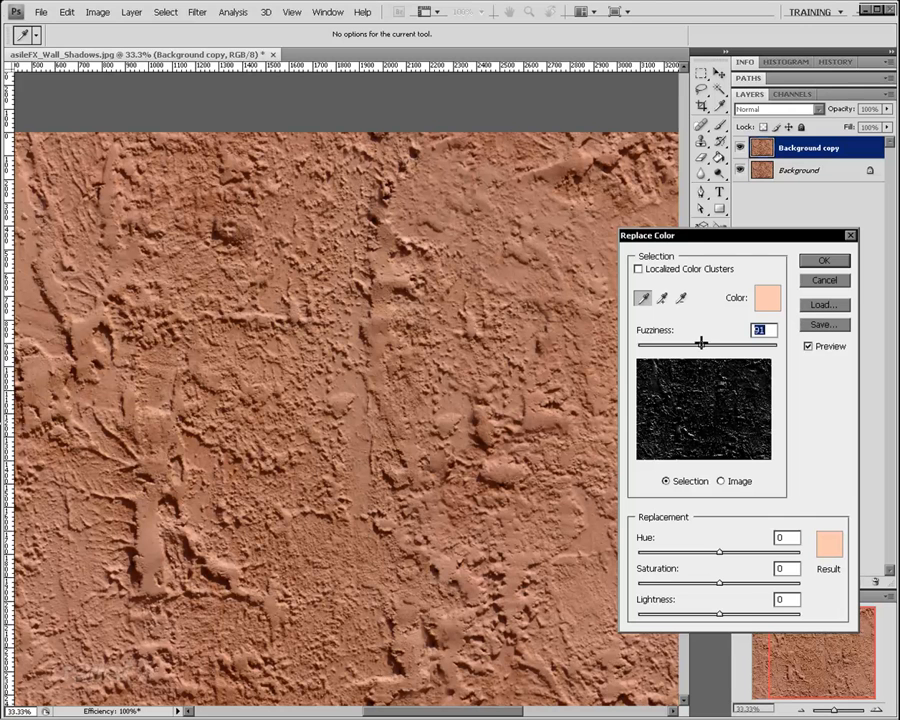
# Step: Darken the sampled highlights with lightness -34 and saturation +13, reduce the fuzziness to about 87, and apply Replace Color
pyautogui.moveTo(715, 612); pyautogui.dragTo(746, 583)
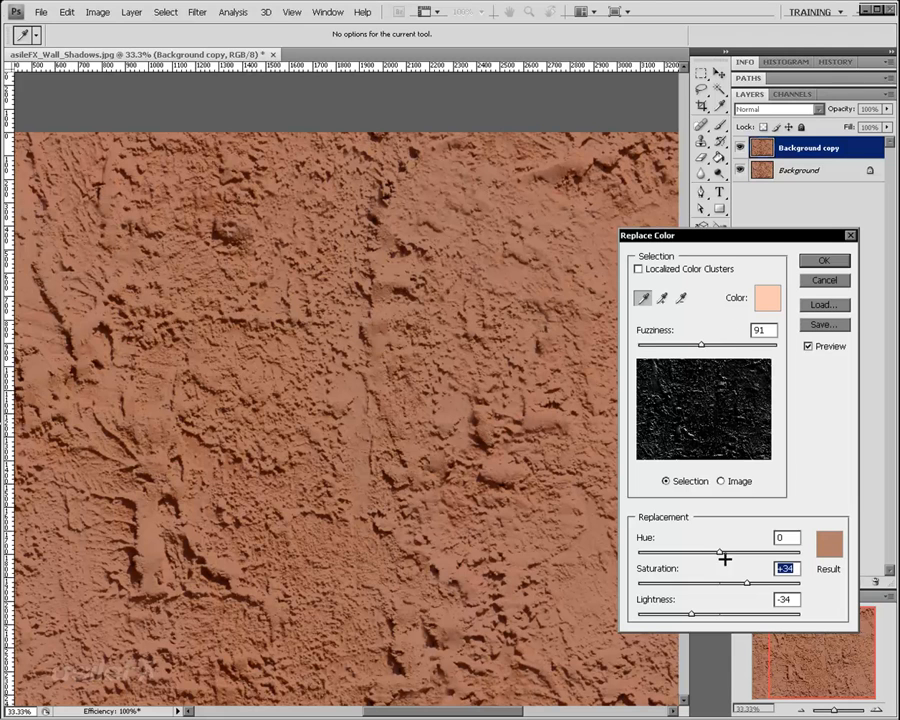
pyautogui.press('Up')
pyautogui.moveTo(739, 583); pyautogui.dragTo(692, 613)
pyautogui.moveTo(701, 344)
pyautogui.mouseDown()
pyautogui.moveTo(717, 344)
pyautogui.moveTo(635, 346)
pyautogui.moveTo(698, 347)
pyautogui.mouseUp()
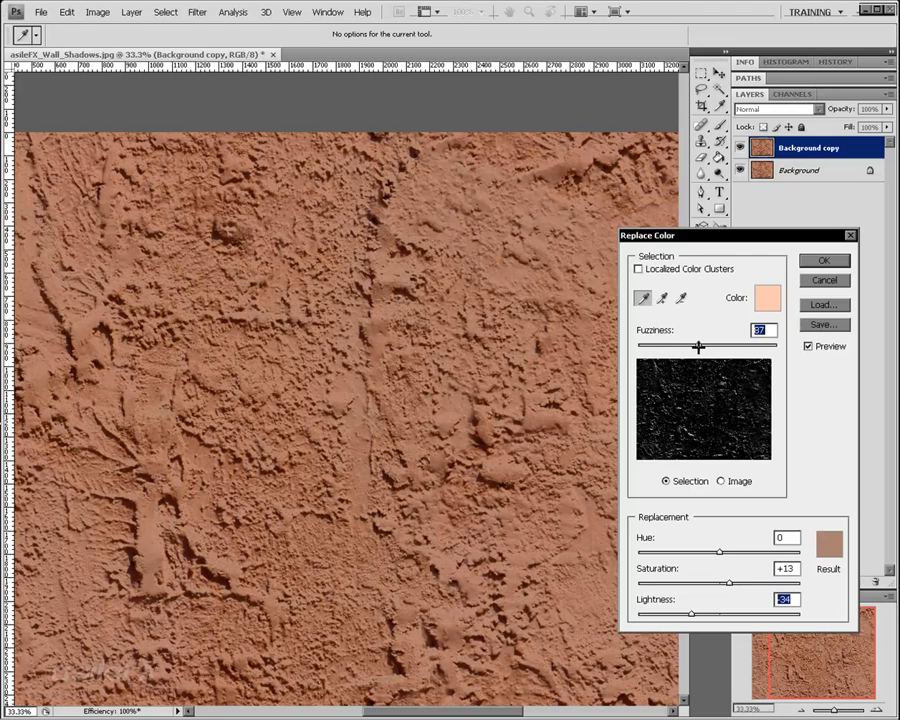
pyautogui.click(812, 260)
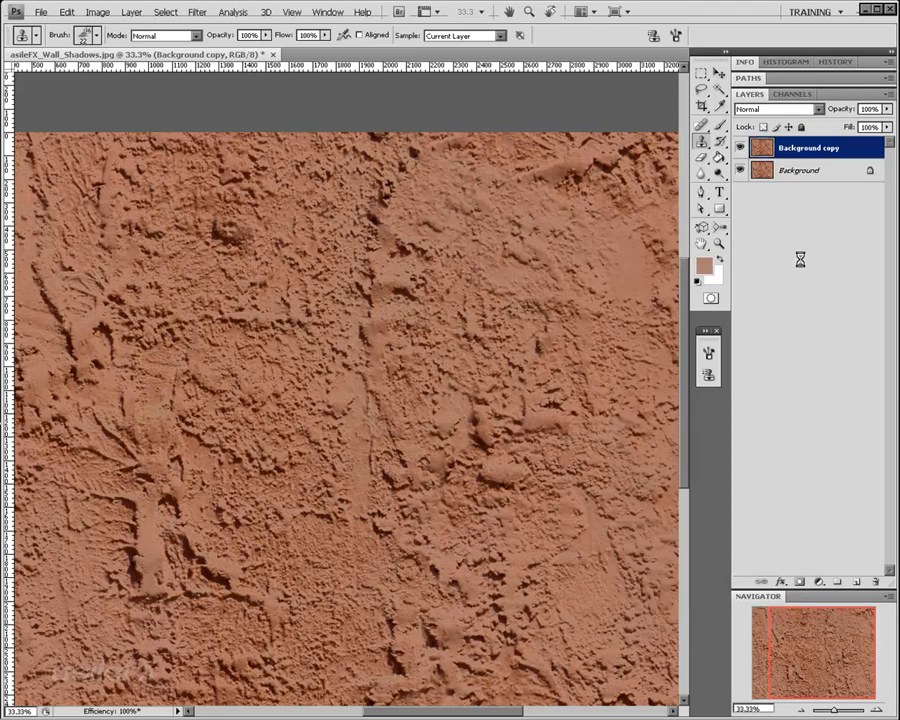
# Step: Set the Background copy's blending mode to Lighten and open the Offset filter for it
pyautogui.click(776, 111)
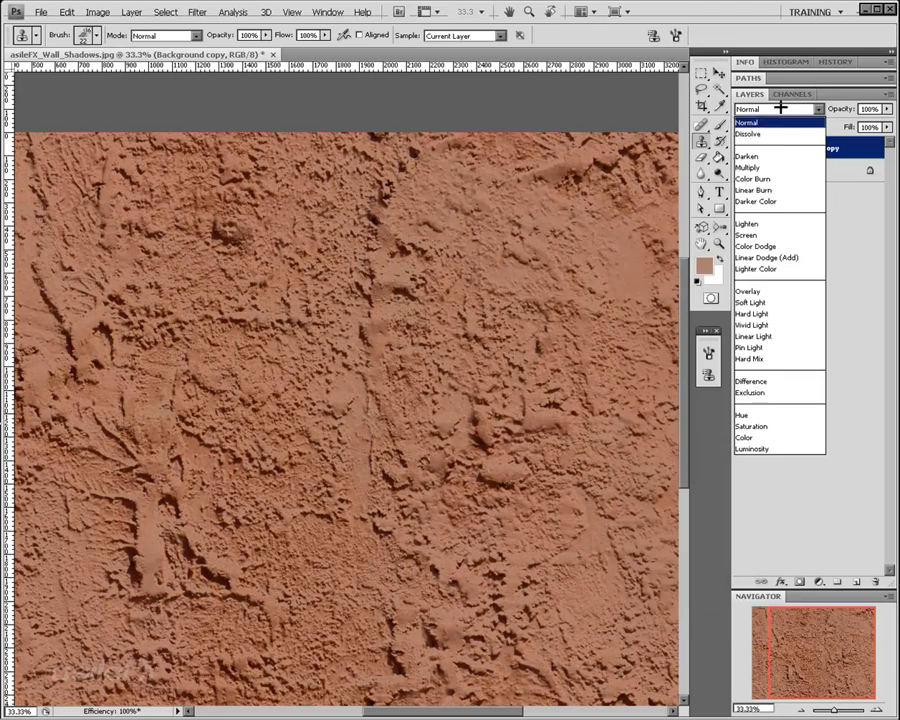
pyautogui.click(781, 224)
pyautogui.click(198, 12)
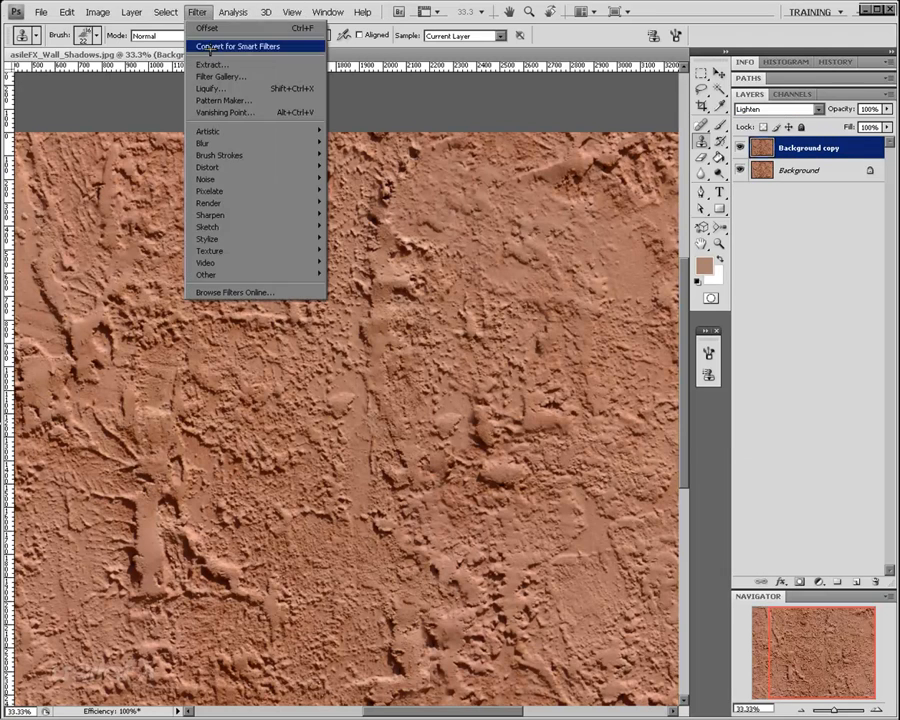
pyautogui.moveTo(261, 271)
pyautogui.click(358, 333)
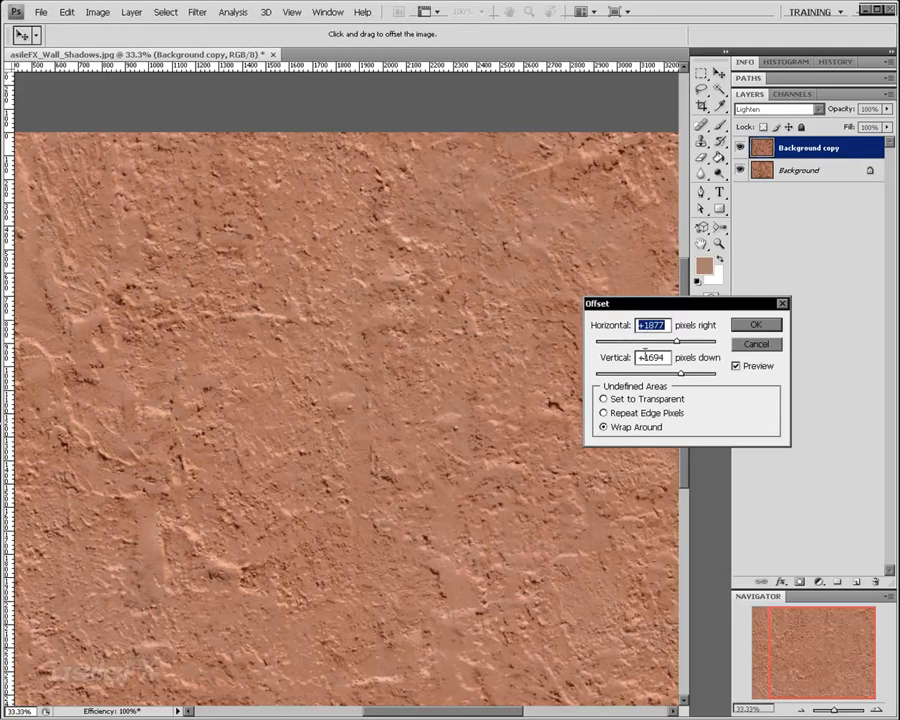
# Step: Compare the offset preview with the original, then apply Offset at +1877 pixels right and +1694 pixels down with Wrap Around
pyautogui.click(738, 366)
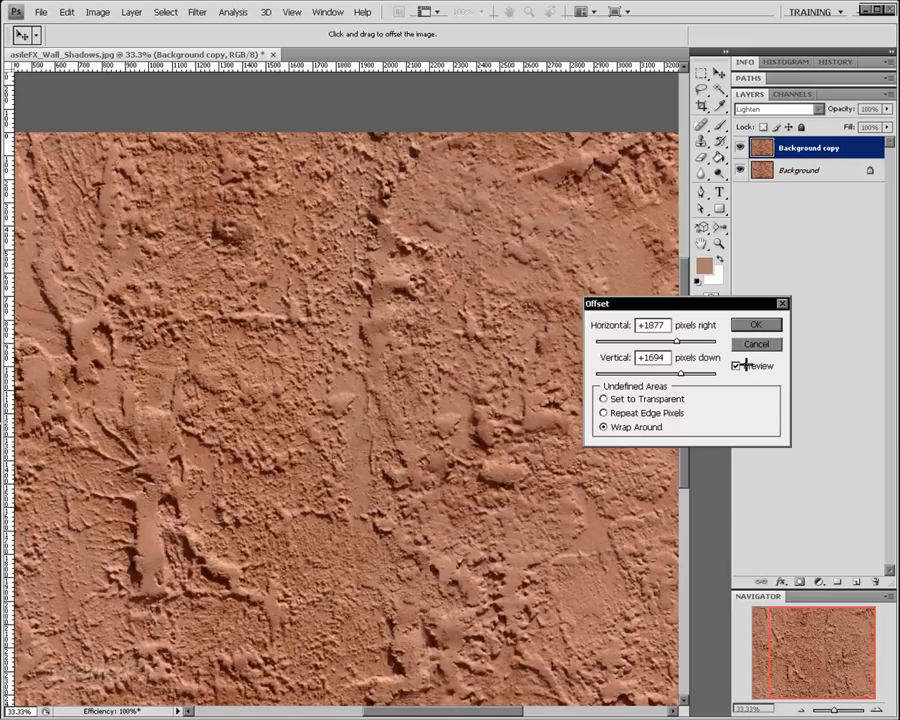
pyautogui.click(738, 366)
pyautogui.click(738, 366)
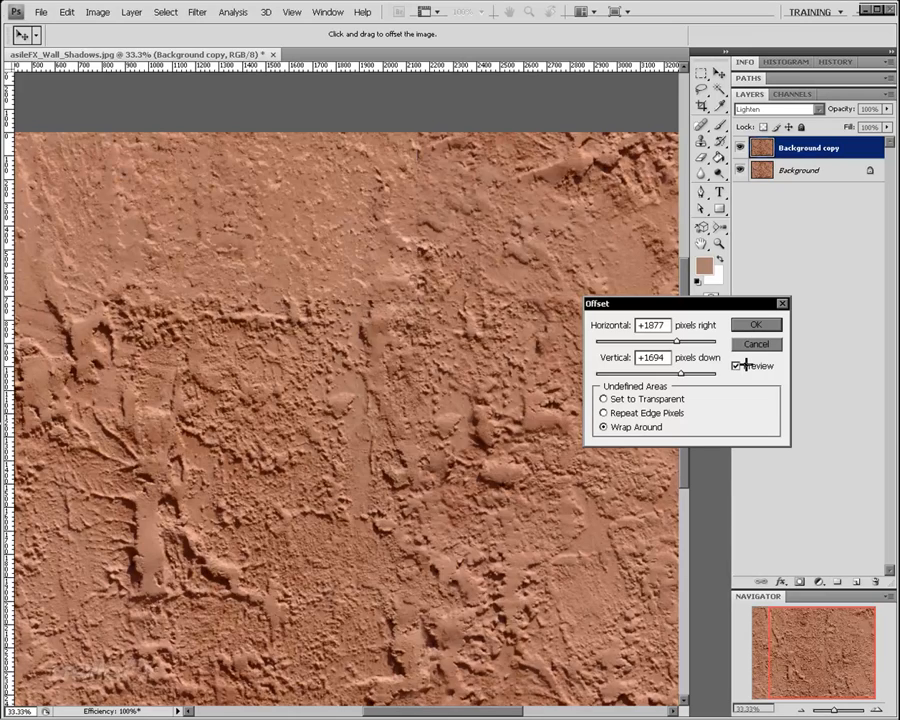
pyautogui.click(738, 366)
pyautogui.click(738, 366)
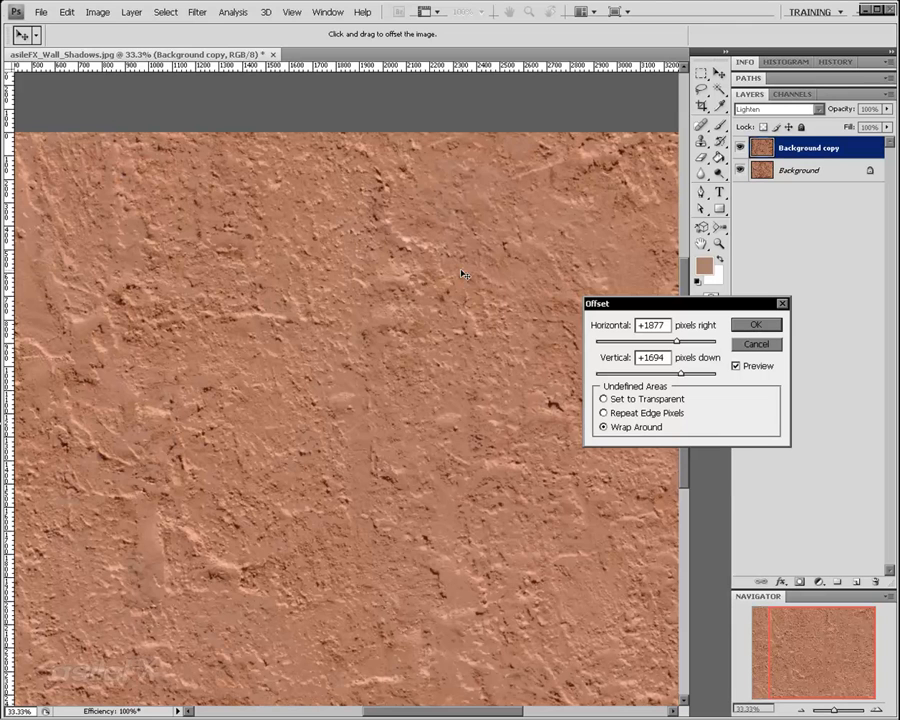
pyautogui.click(737, 366)
pyautogui.click(737, 366)
pyautogui.click(737, 366)
pyautogui.click(737, 366)
pyautogui.click(757, 326)
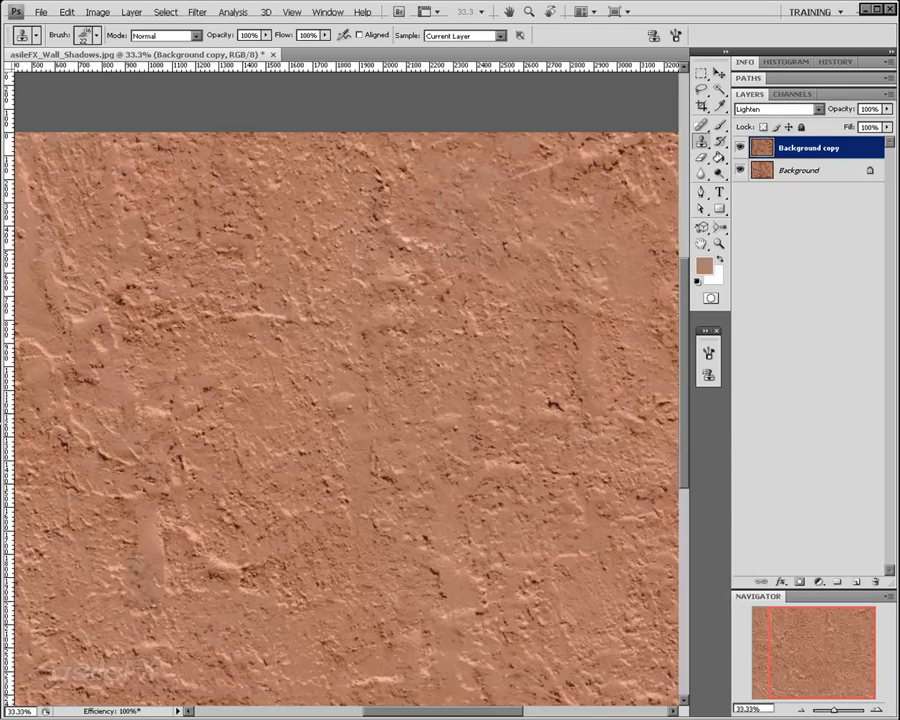
# Step: Compare the whole wall with and without the offset Background copy, leaving the copy visible
pyautogui.click(800, 710)
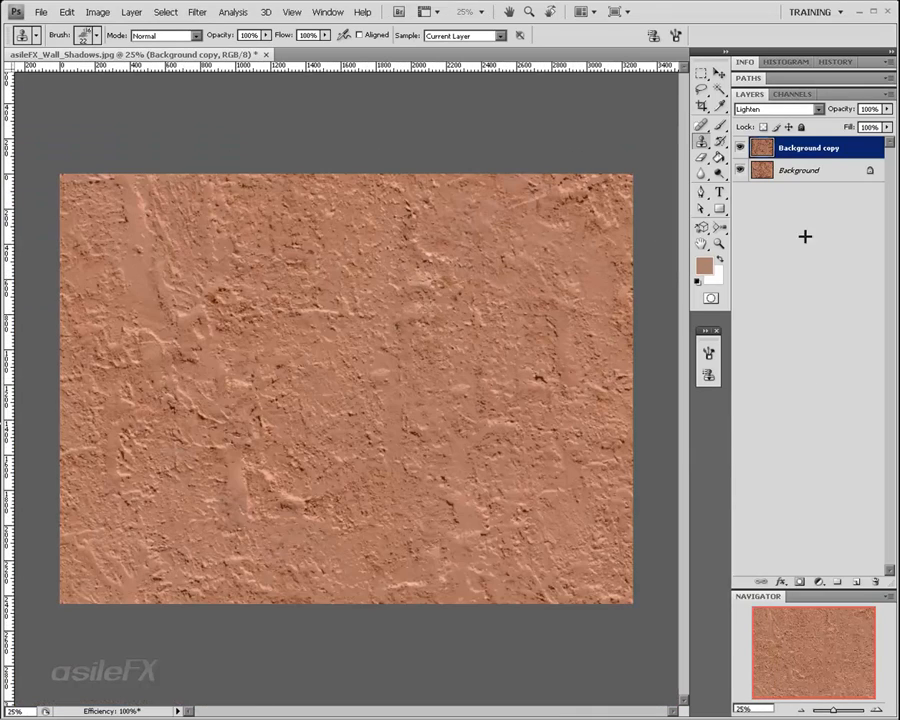
pyautogui.click(742, 148)
pyautogui.hotkey('alt', 'shift', 'g')
pyautogui.click(742, 148)
pyautogui.click(741, 148)
pyautogui.click(741, 148)
# Step: Try lowering the Background copy's opacity to about 88%, return it to 100%, and deselect the layer
pyautogui.click(887, 109)
pyautogui.moveTo(884, 121)
pyautogui.mouseDown()
pyautogui.moveTo(785, 122)
pyautogui.moveTo(887, 124)
pyautogui.moveTo(871, 124)
pyautogui.mouseUp()
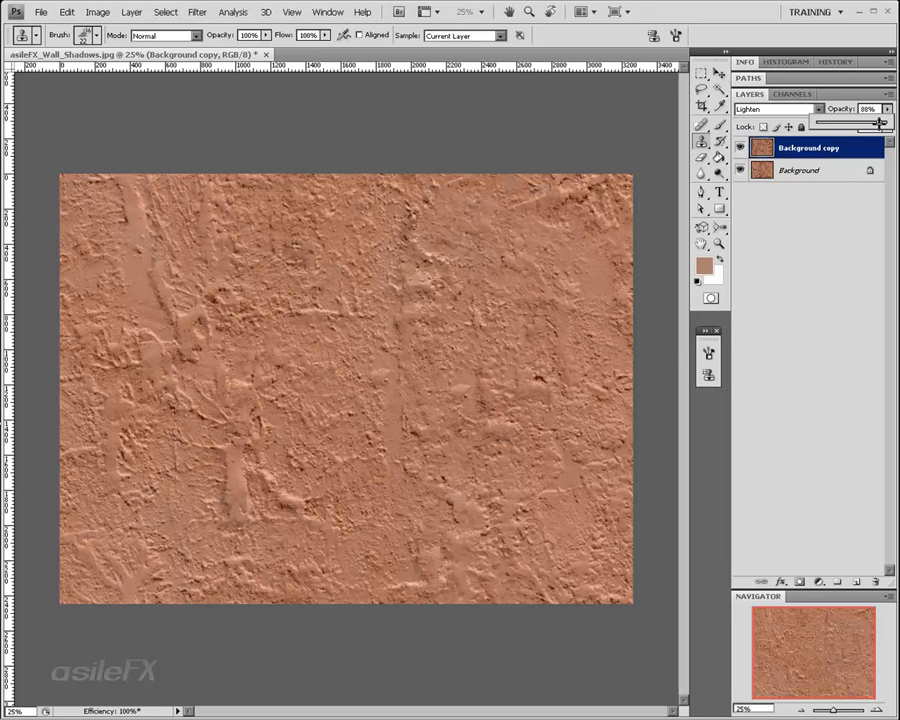
pyautogui.press('Escape')
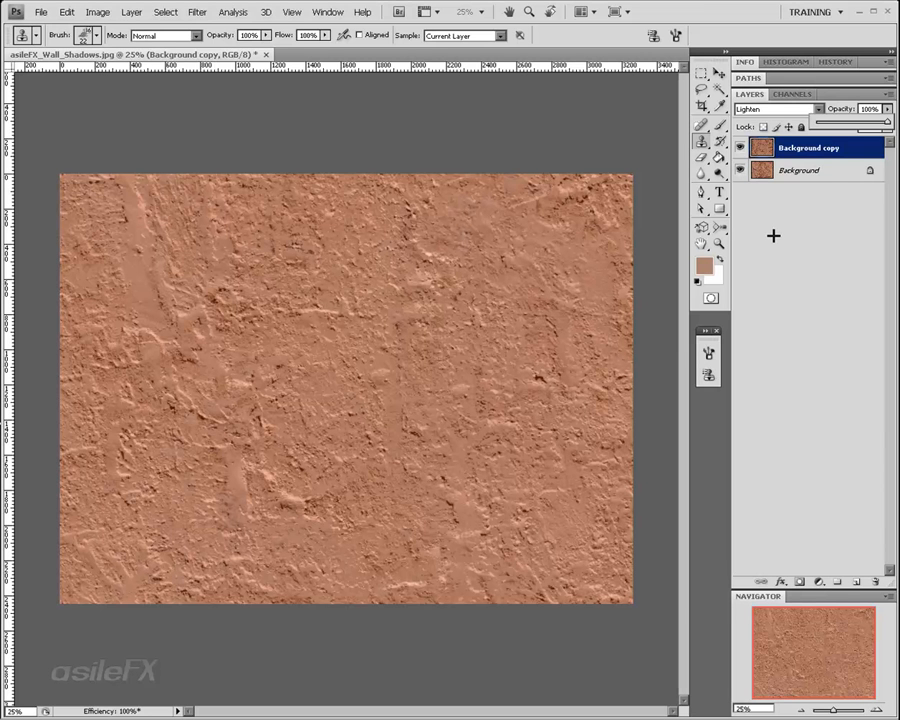
pyautogui.click(829, 188)
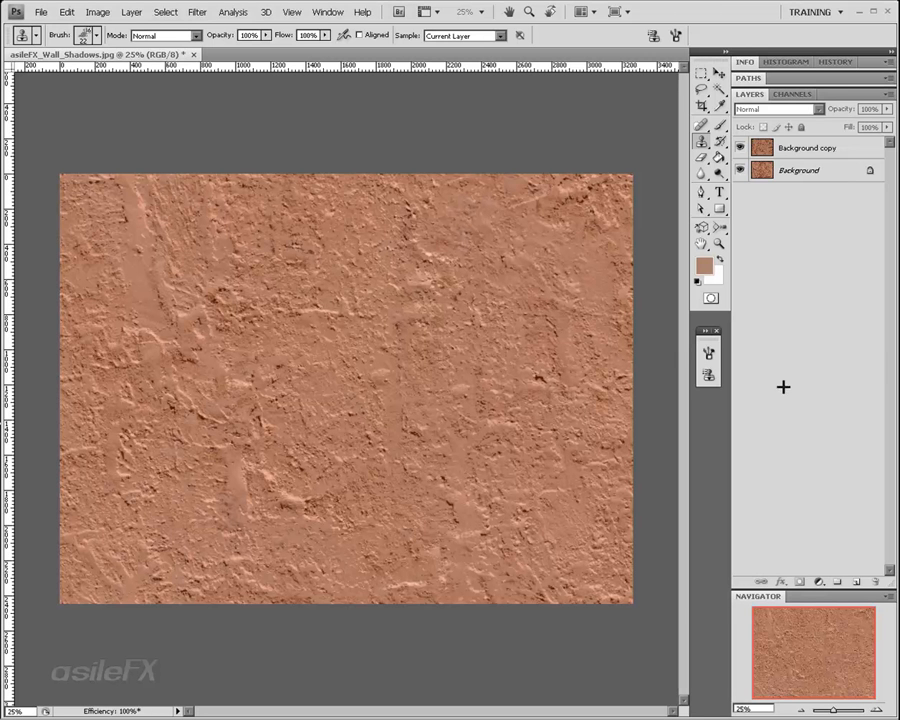
# Step: Examine the wall at 33.3% magnification with the Background copy hidden and shown
pyautogui.click(876, 706)
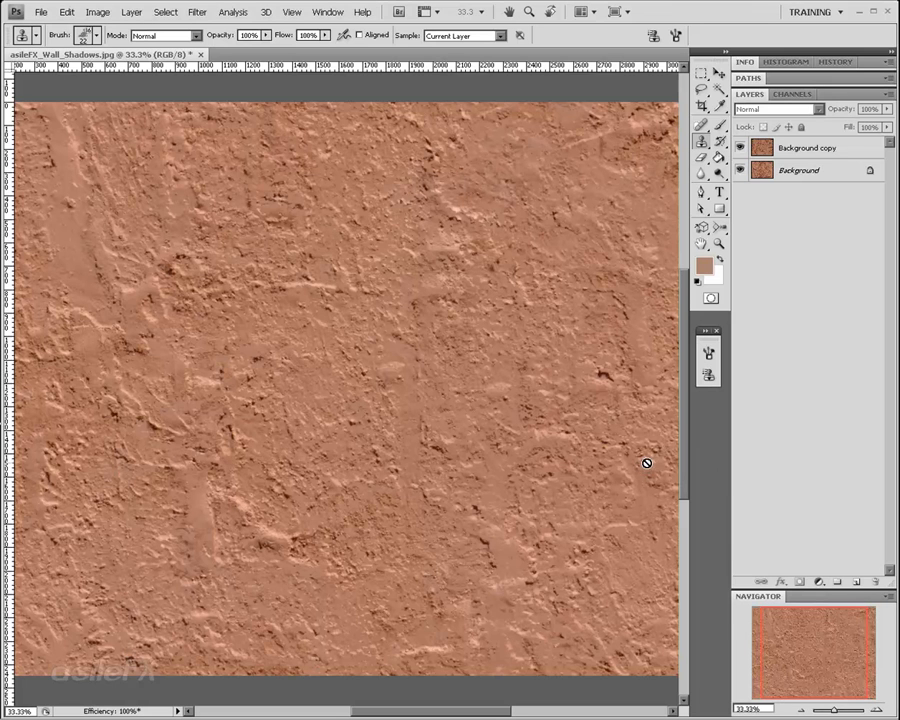
pyautogui.moveTo(785, 625)
pyautogui.mouseDown()
pyautogui.moveTo(771, 629)
pyautogui.moveTo(808, 625)
pyautogui.moveTo(790, 628)
pyautogui.mouseUp()
pyautogui.click(741, 148)
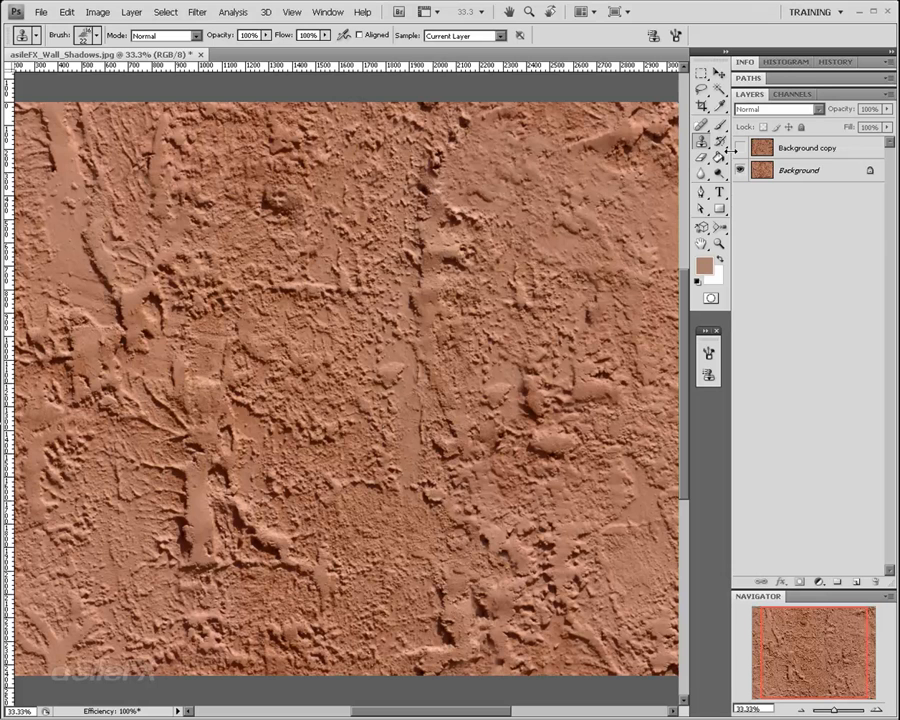
pyautogui.click(741, 148)
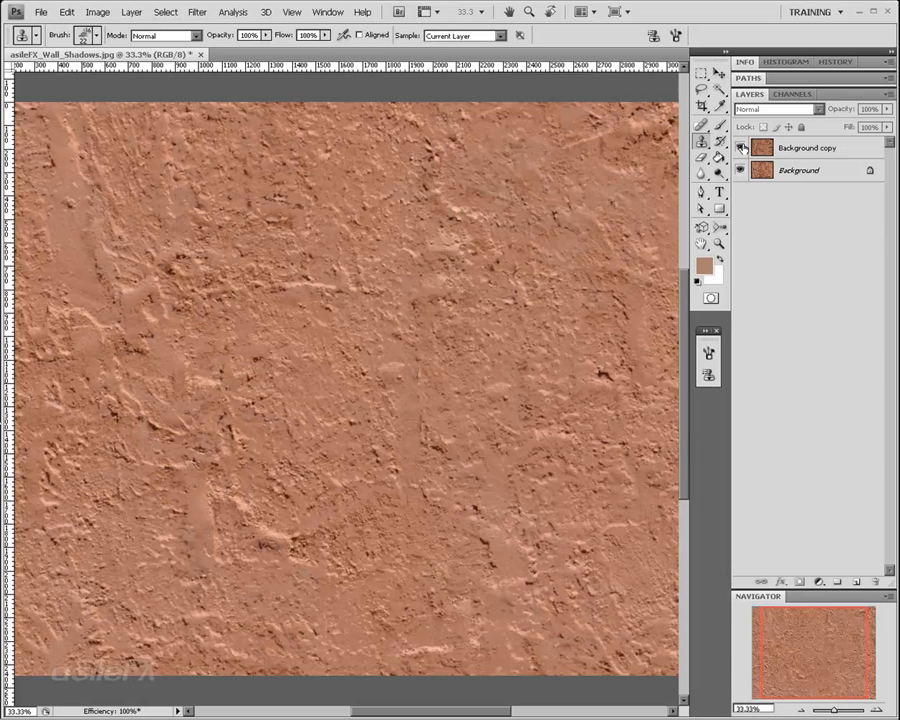
# Step: Merge the Background copy and Background layers into a single layer
pyautogui.click(810, 150)
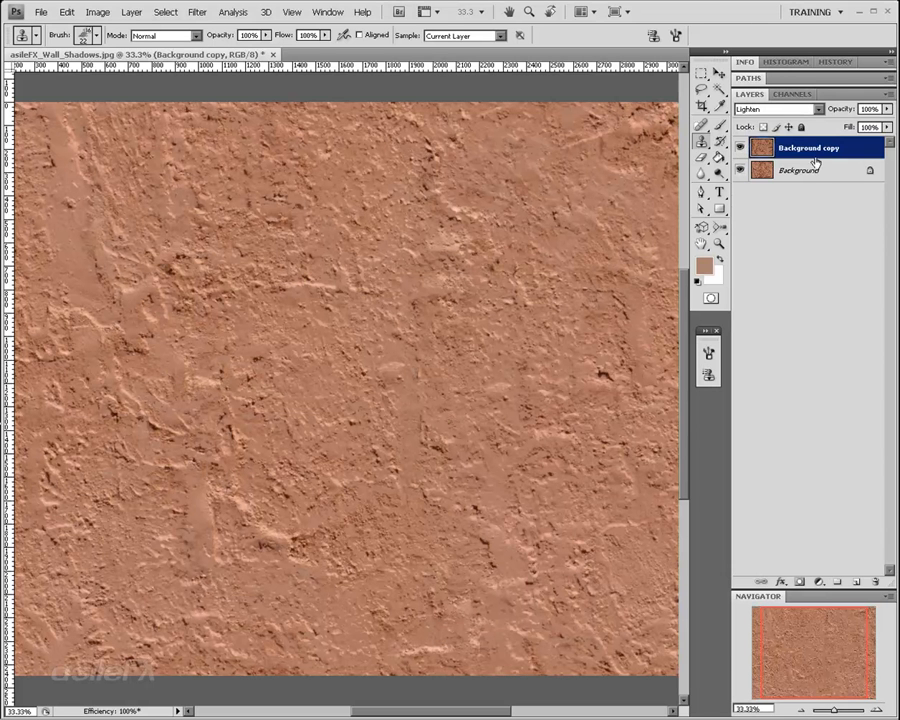
pyautogui.keyDown('shift'); pyautogui.click(815, 170); pyautogui.keyUp('shift')
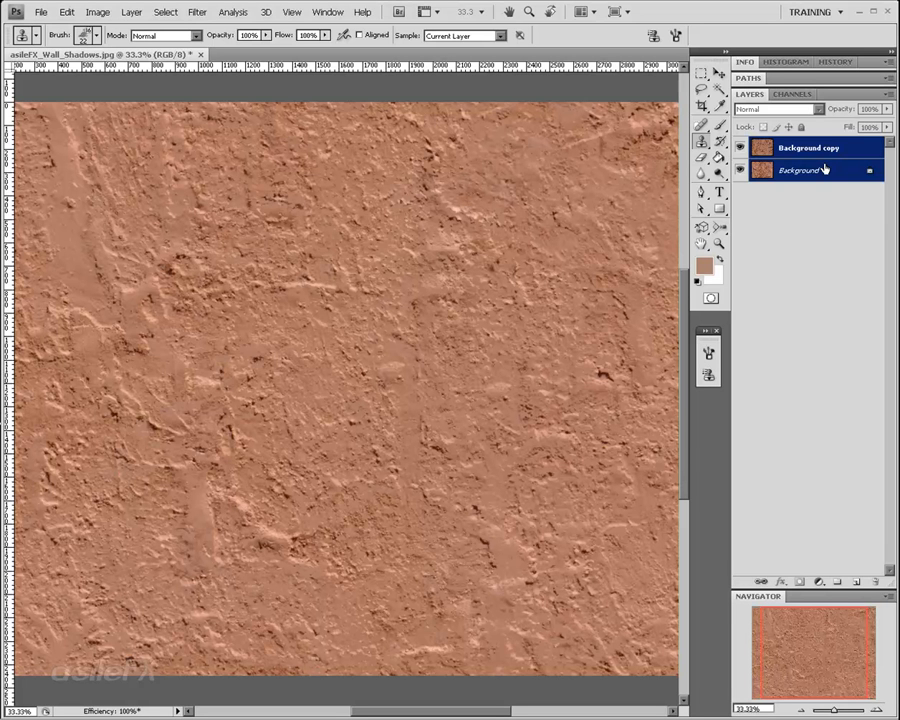
pyautogui.hotkey('ctrl', 'e')
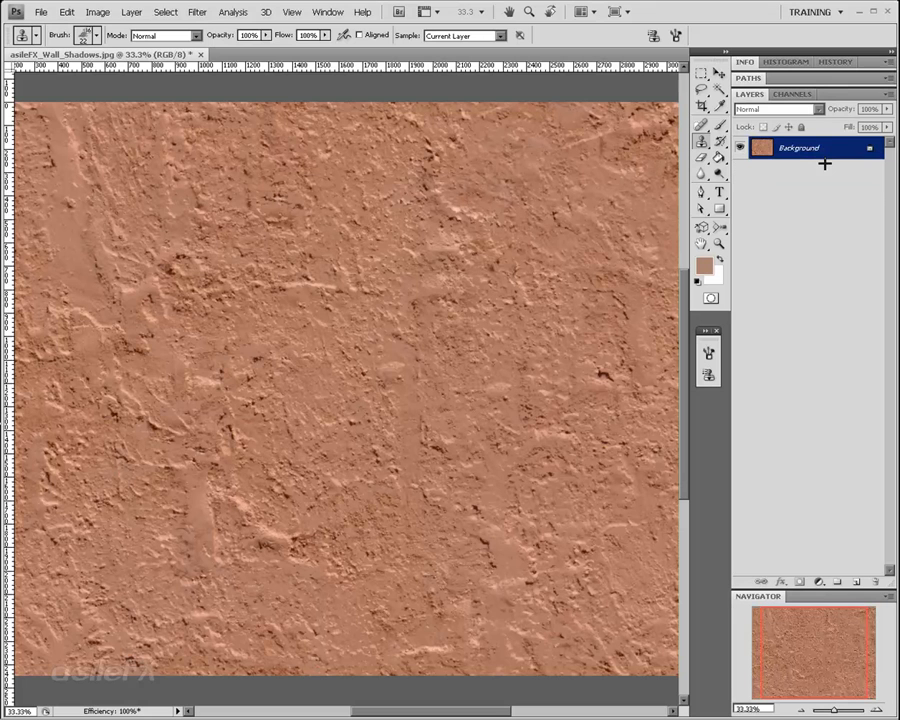
pyautogui.click(145, 12)
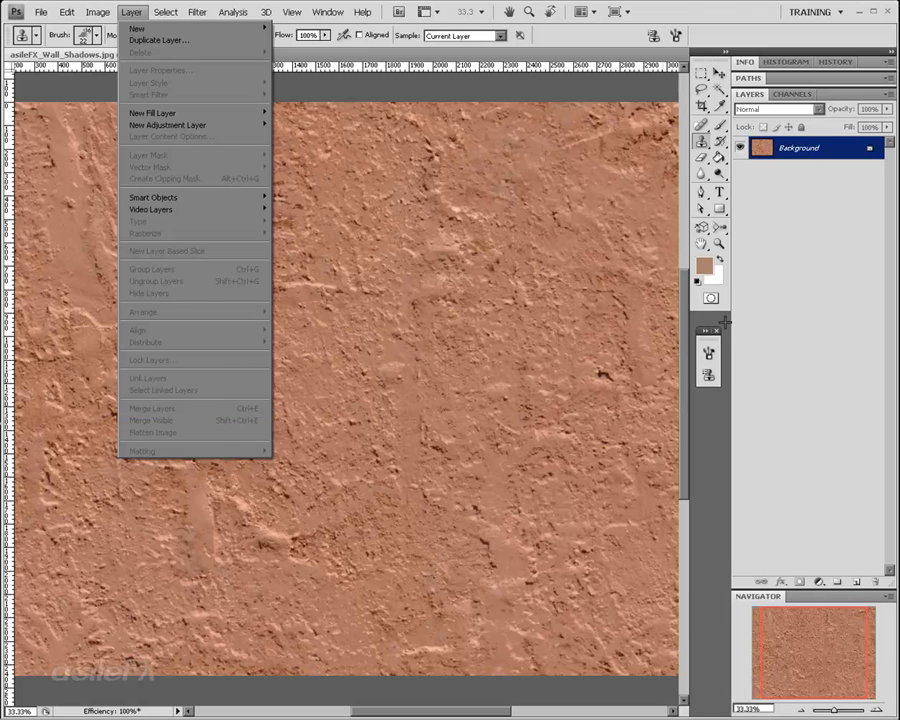
pyautogui.click(786, 237)
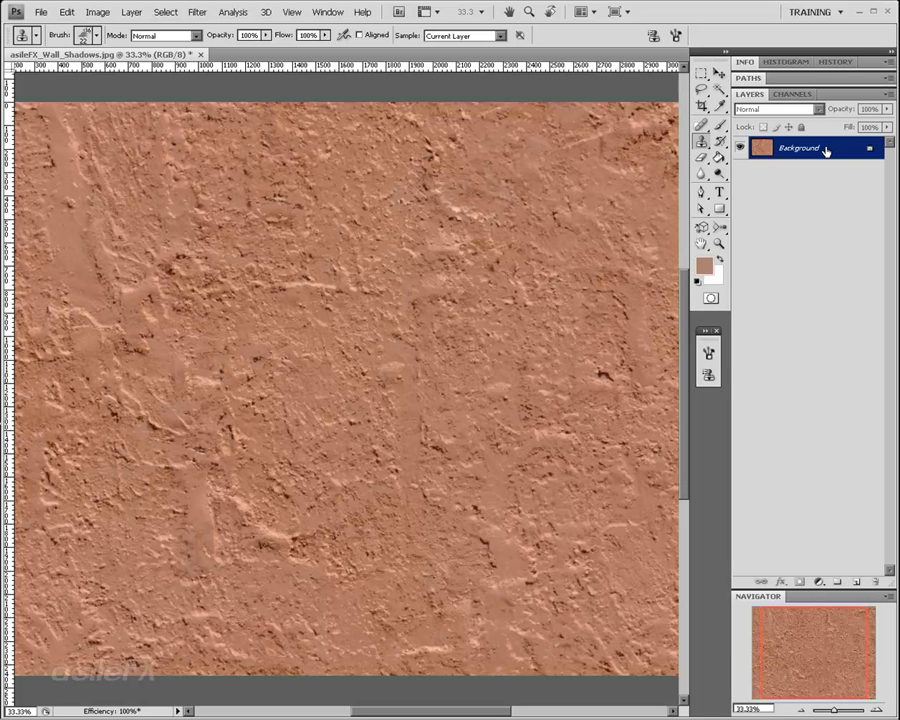
# Step: Duplicate the Background layer and start Replace Color on the copy, sampling a dark brown shadow of the wall
pyautogui.moveTo(826, 150); pyautogui.dragTo(857, 583)
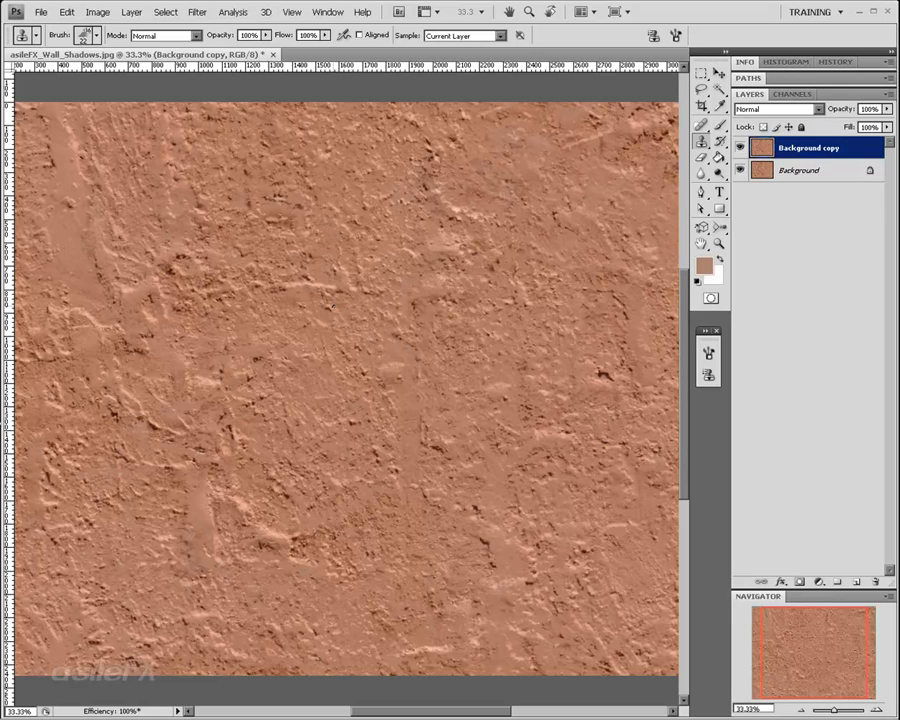
pyautogui.click(100, 12)
pyautogui.moveTo(133, 45)
pyautogui.click(282, 298)
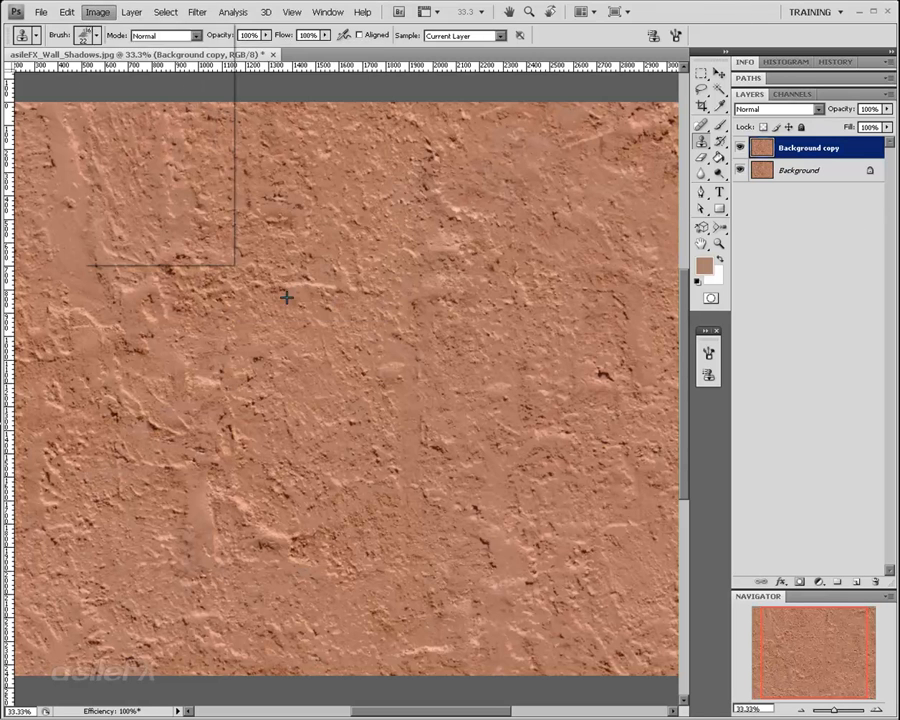
pyautogui.click(598, 373)
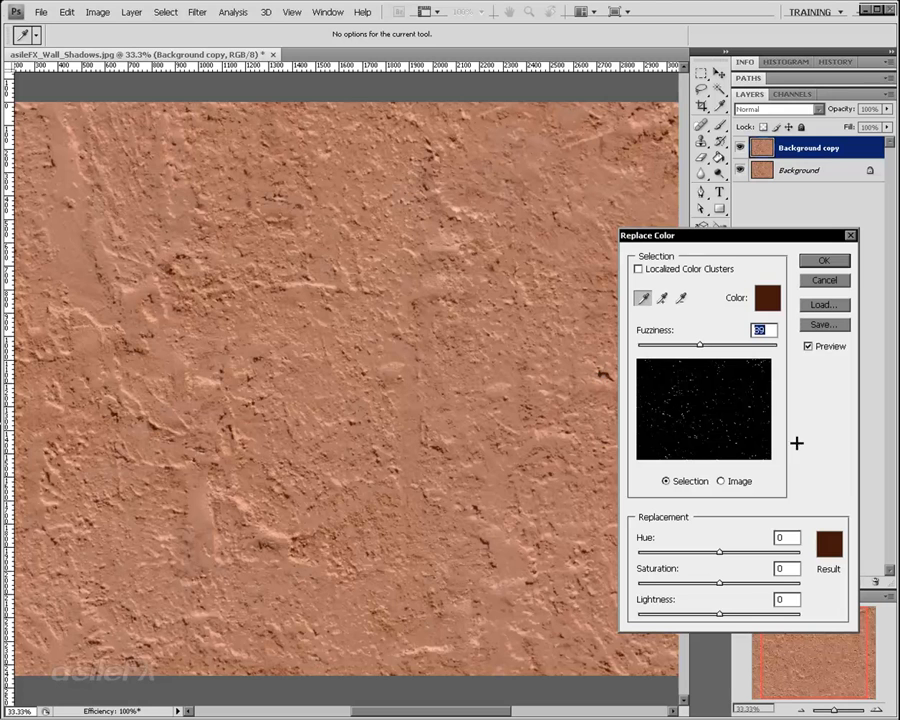
# Step: Replace the sampled shadow colour using saturation +48, lightness +41 and fuzziness 106
pyautogui.moveTo(724, 611); pyautogui.dragTo(759, 585)
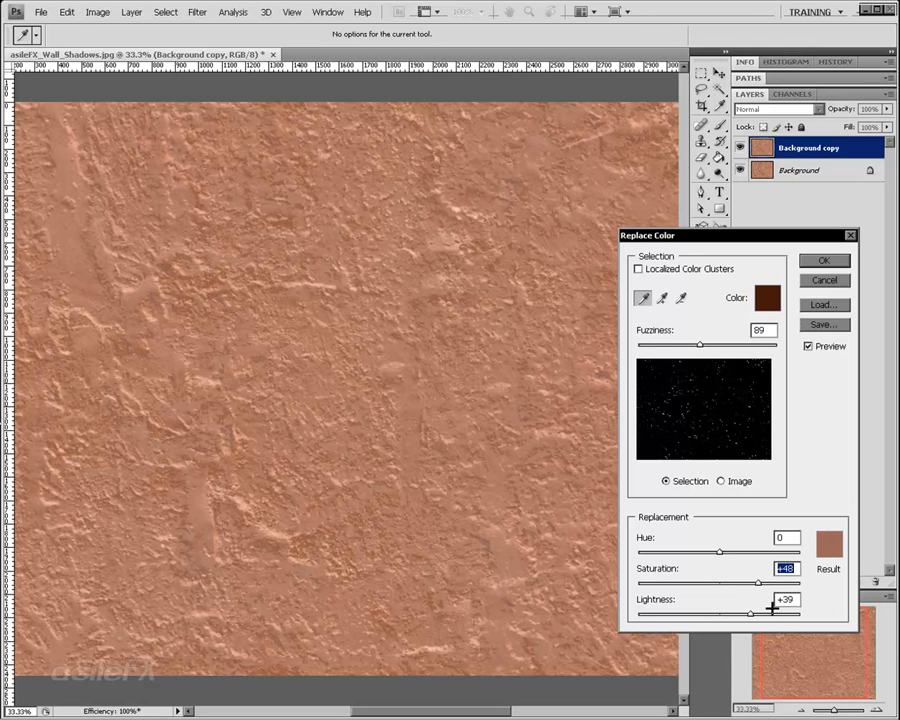
pyautogui.moveTo(757, 610); pyautogui.dragTo(755, 609)
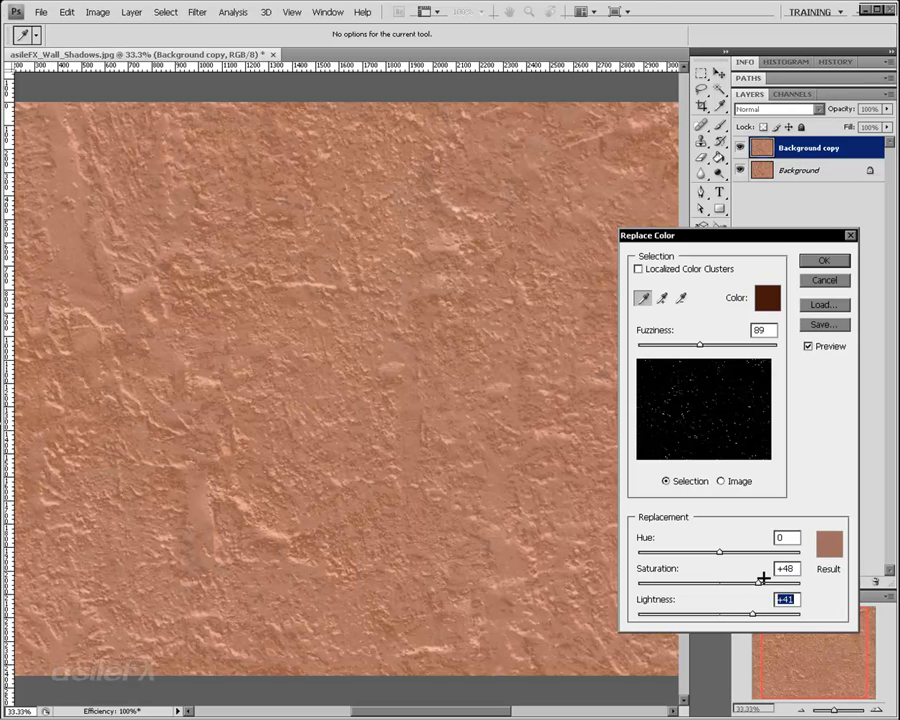
pyautogui.moveTo(719, 345); pyautogui.dragTo(712, 345)
pyautogui.click(821, 260)
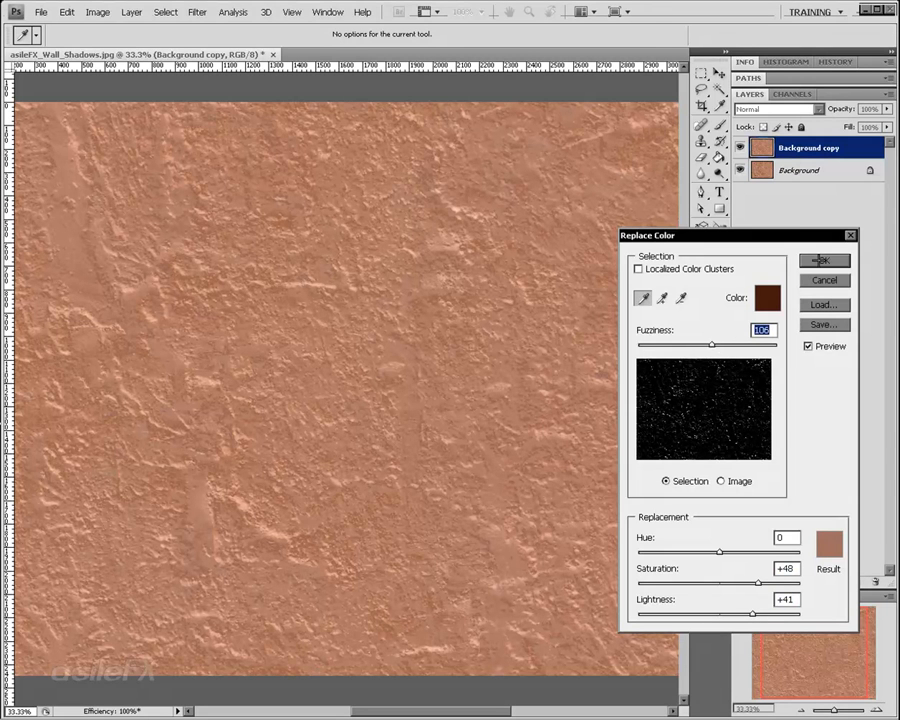
# Step: Set the Background copy's blend mode to Darken and offset it 2195 pixels right and 1933 pixels down with wrap-around
pyautogui.click(777, 108)
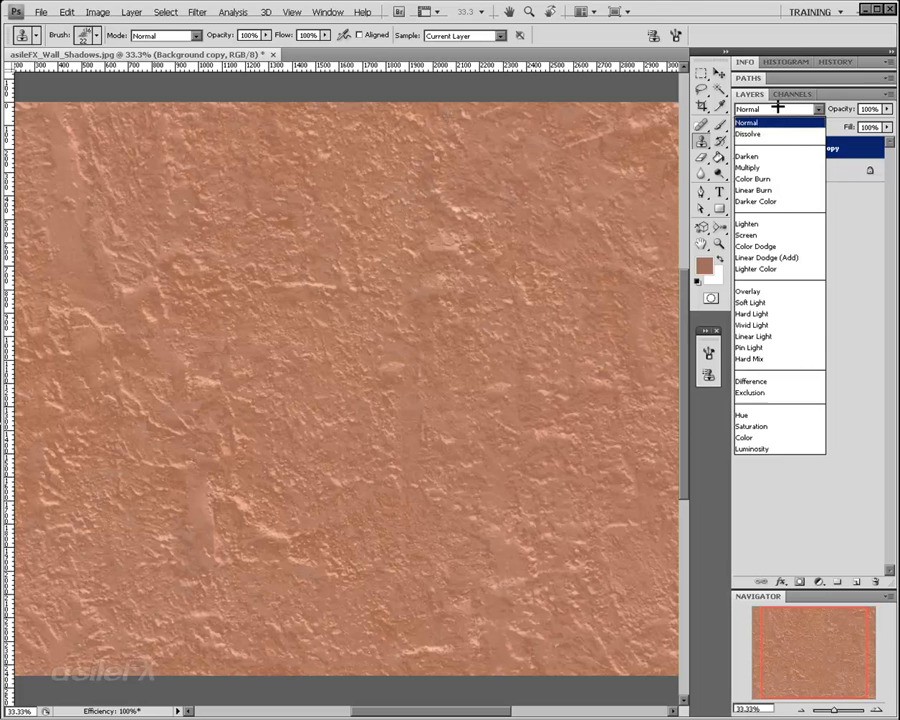
pyautogui.click(797, 156)
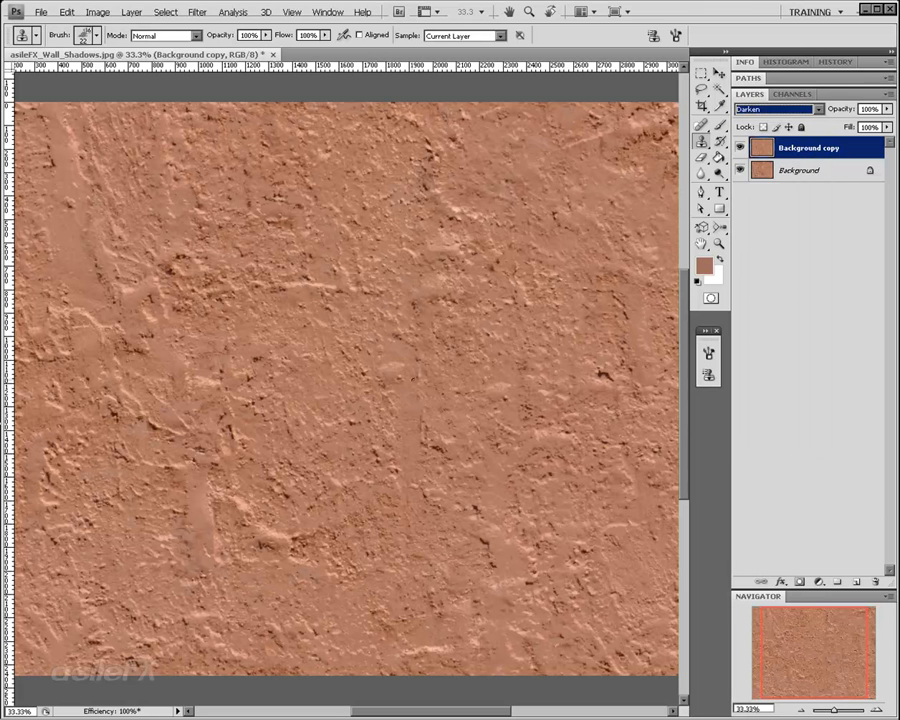
pyautogui.click(200, 12)
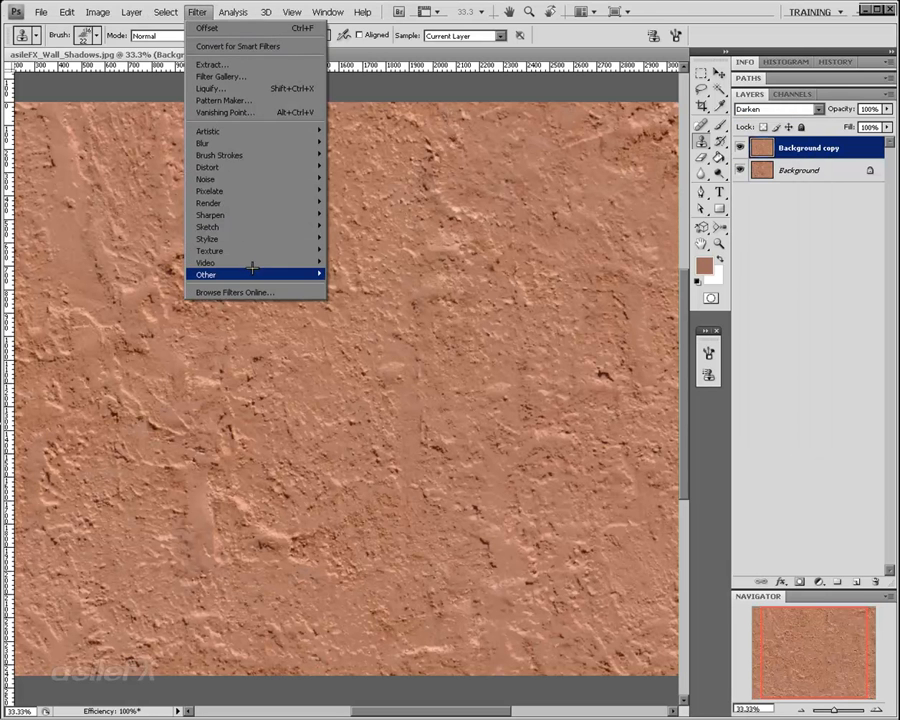
pyautogui.moveTo(257, 273)
pyautogui.click(349, 333)
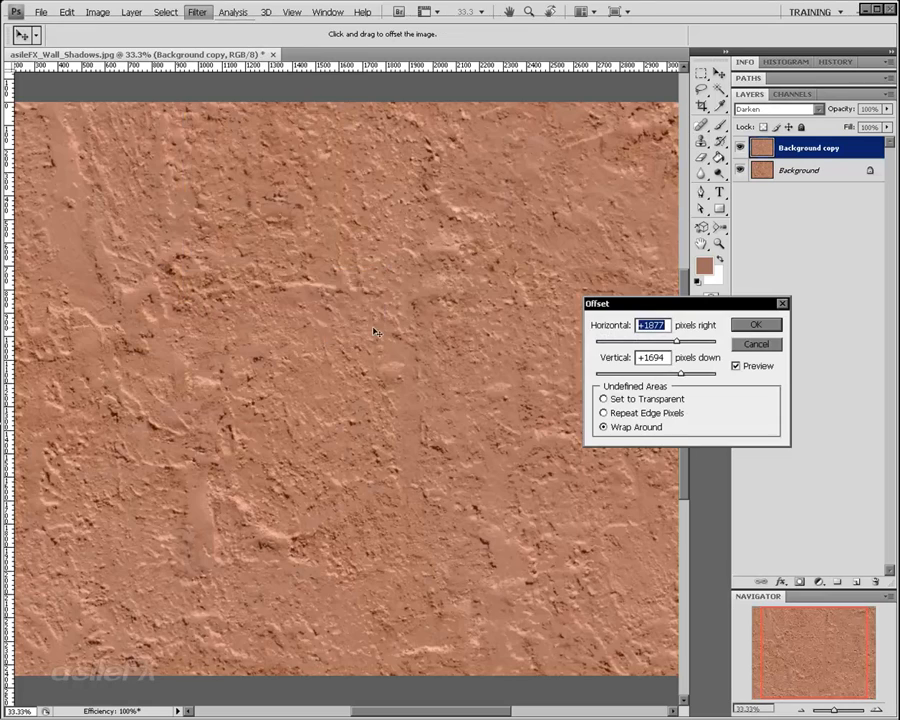
pyautogui.moveTo(676, 341)
pyautogui.mouseDown()
pyautogui.moveTo(668, 341)
pyautogui.moveTo(675, 372)
pyautogui.moveTo(683, 372)
pyautogui.moveTo(680, 341)
pyautogui.mouseUp()
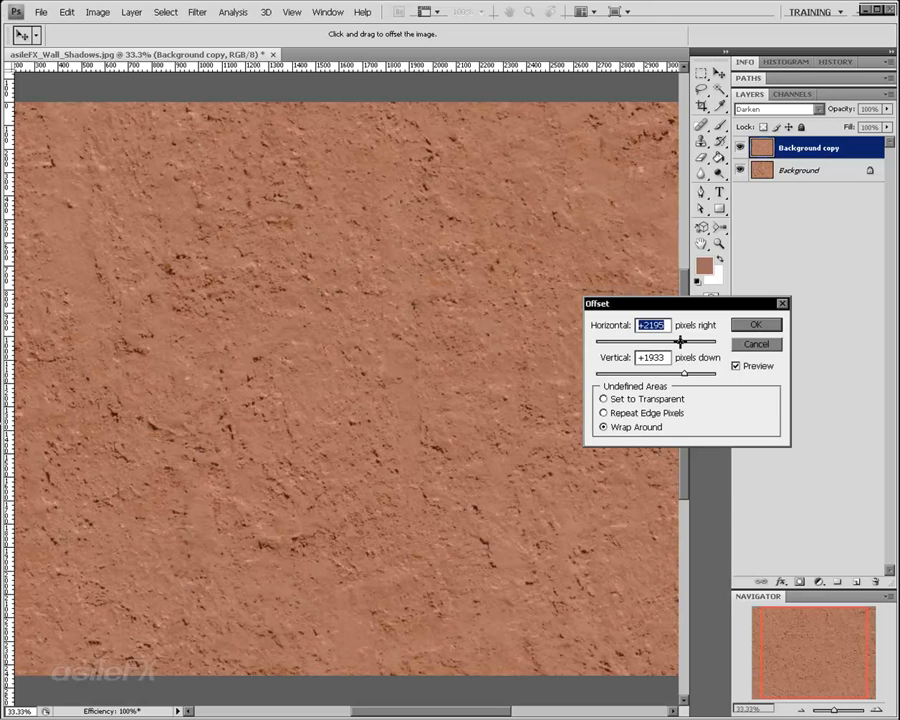
pyautogui.click(748, 365)
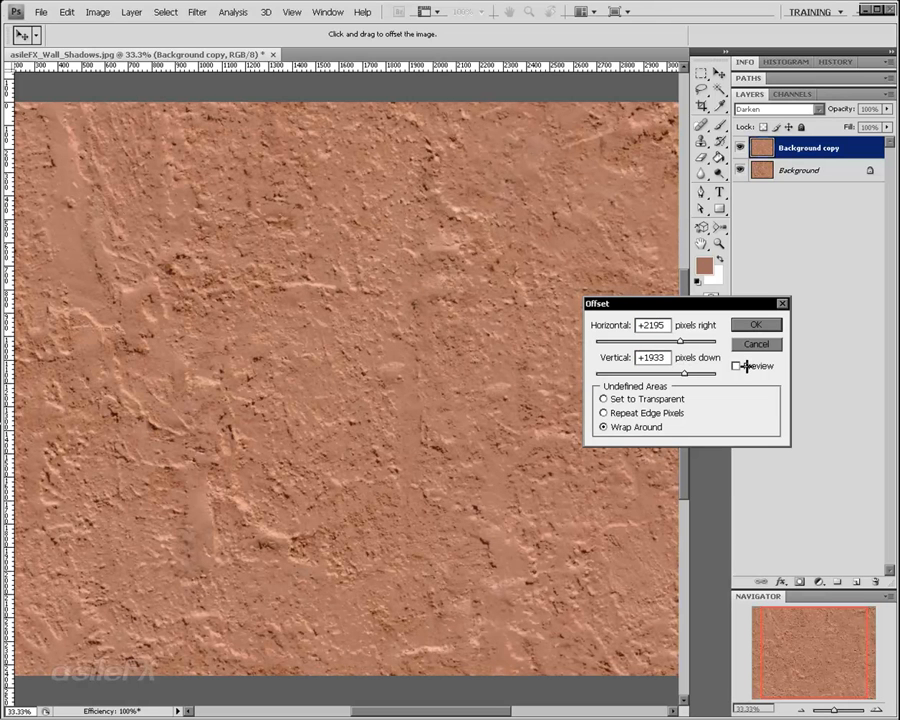
pyautogui.click(746, 366)
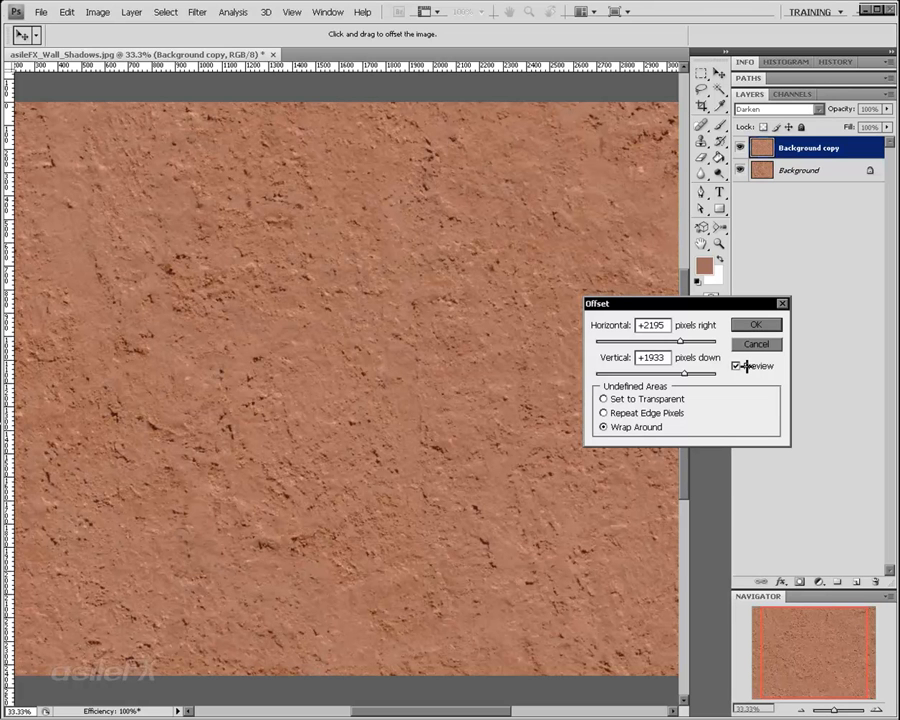
pyautogui.click(757, 327)
# Step: Compare the whole wall at 25% magnification with and without the Darken-mode Background copy
pyautogui.press('s')
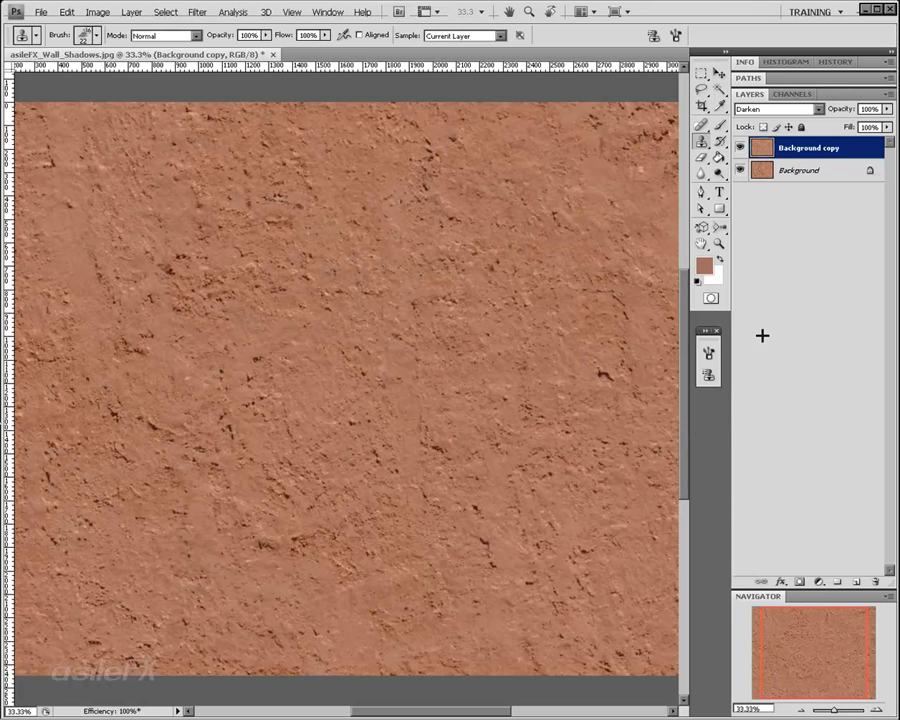
pyautogui.hotkey('ctrl', '-')
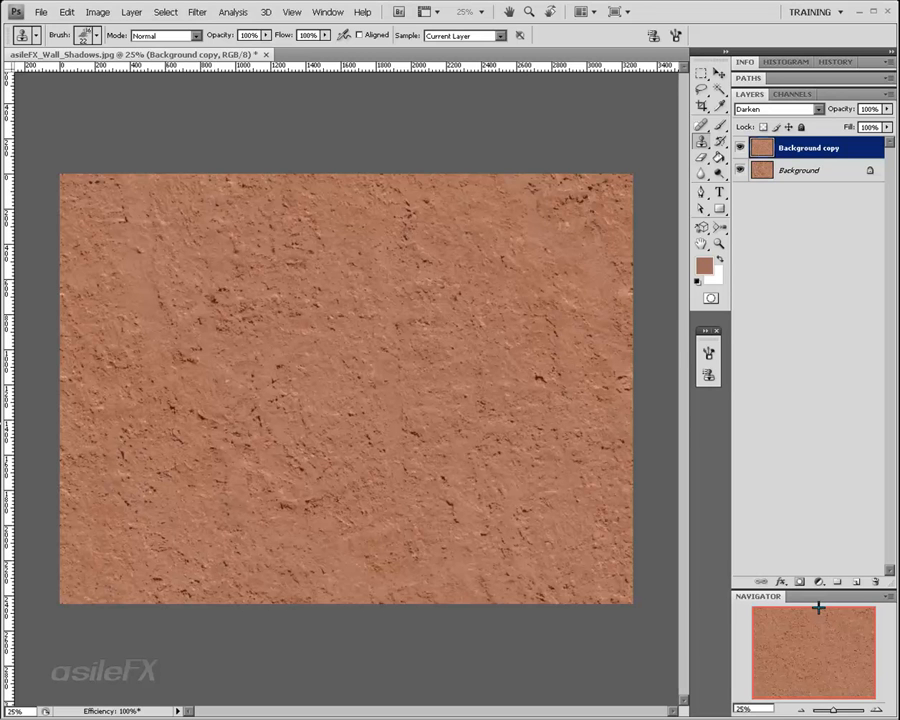
pyautogui.click(741, 148)
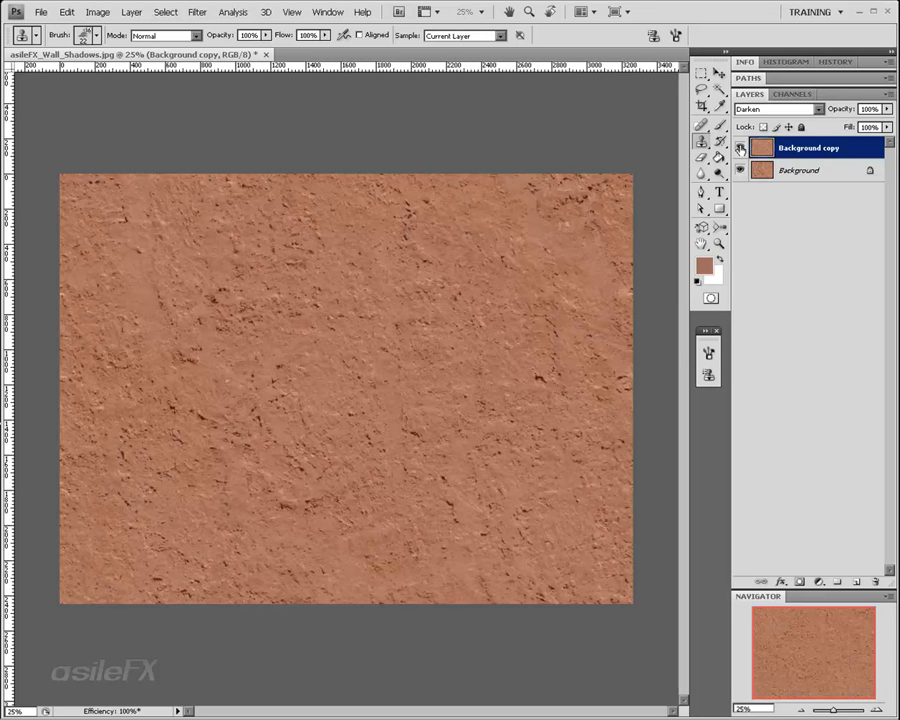